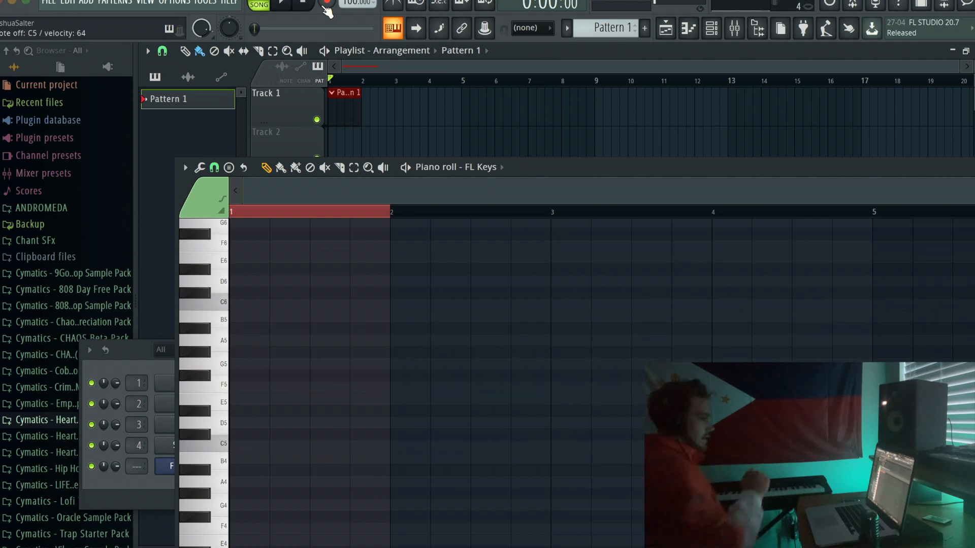
Record the melody A#5, F5, F#5, C5 in the FL Keys piano roll, quantize all its notes and play it back.
{"action": "left_click", "coordinate": [287, 4]}
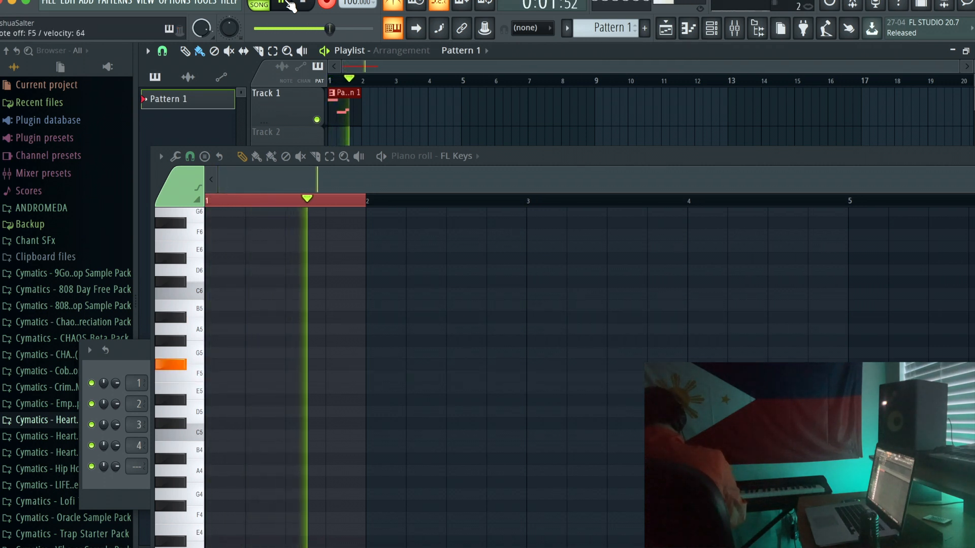
{"action": "key", "text": "space"}
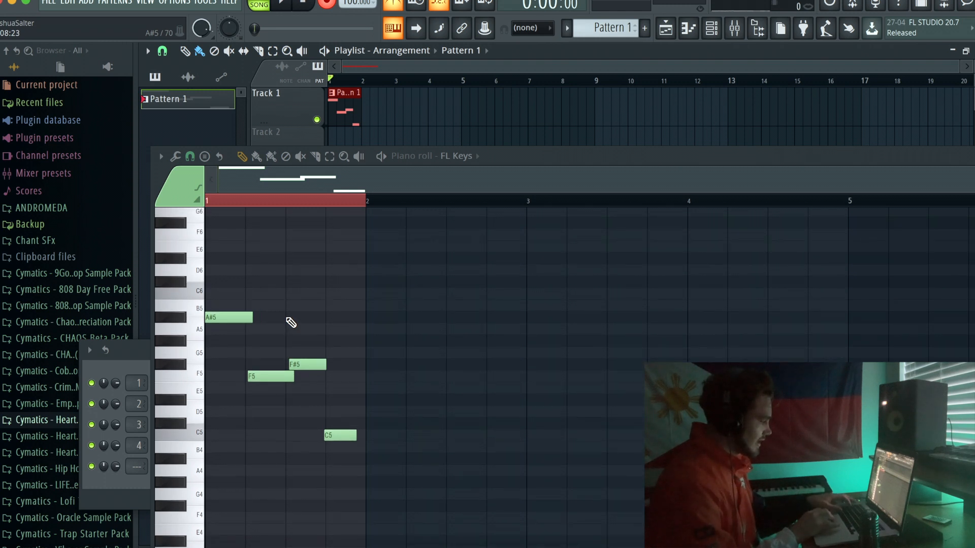
{"action": "key", "text": "ctrl+a"}
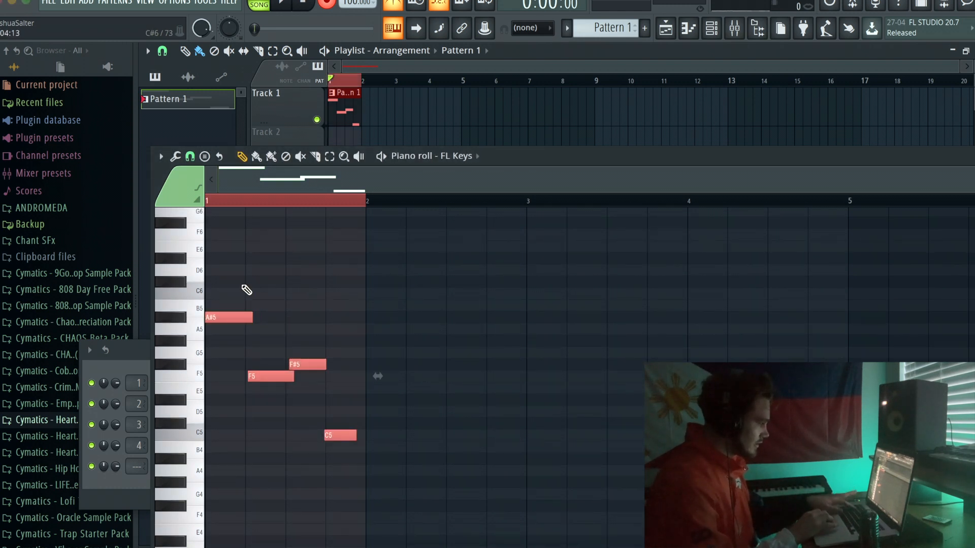
{"action": "key", "text": "ctrl+q"}
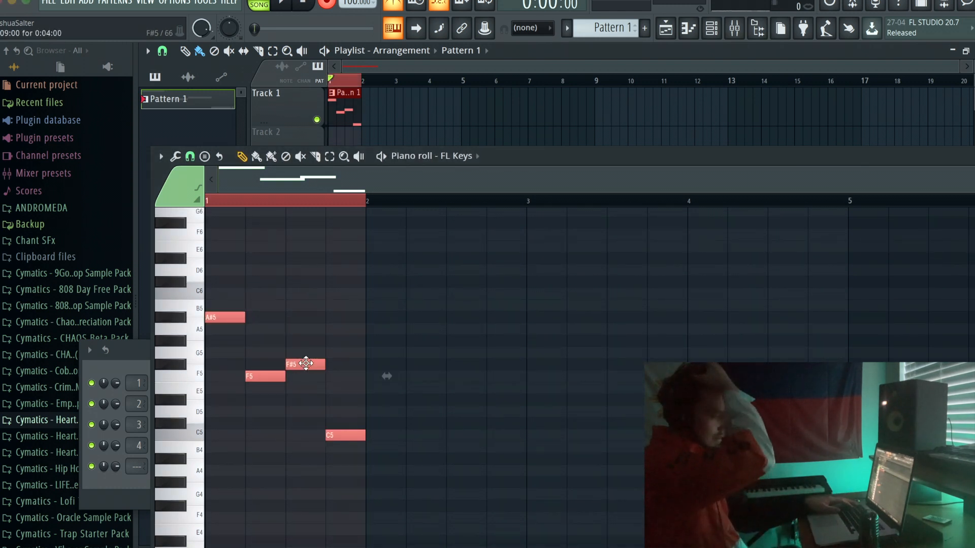
{"action": "key", "text": "space"}
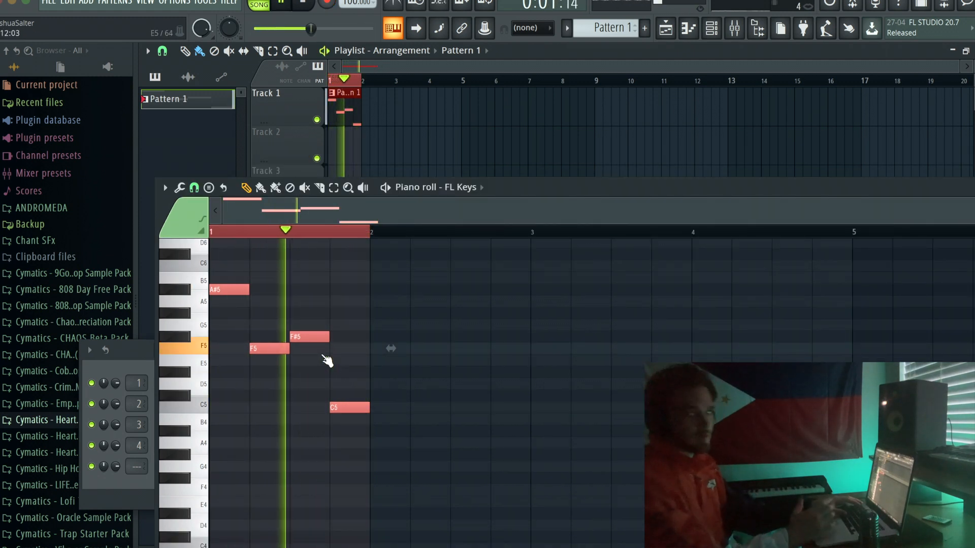
{"action": "key", "text": "space"}
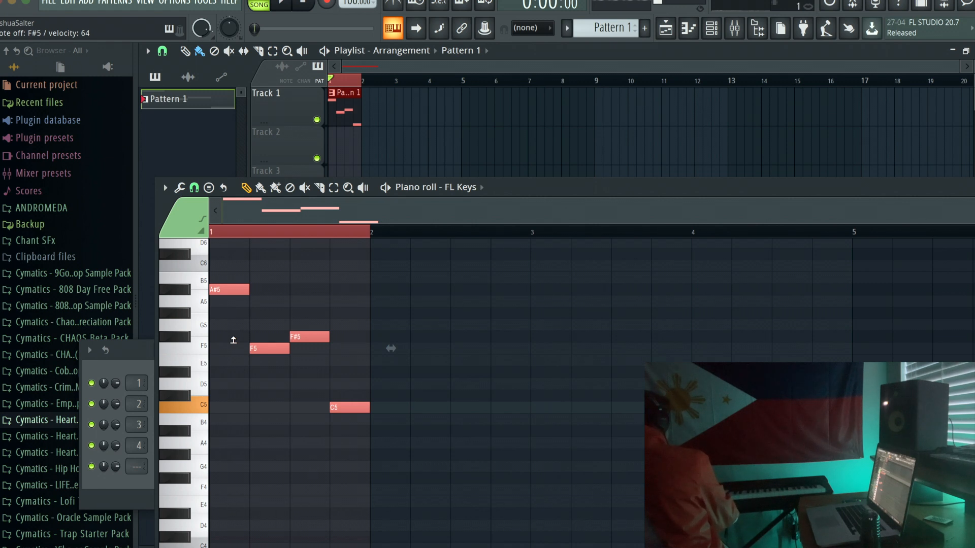
Add an F5 note beneath the opening A#5 note and play the pattern back.
{"action": "left_click", "coordinate": [222, 314]}
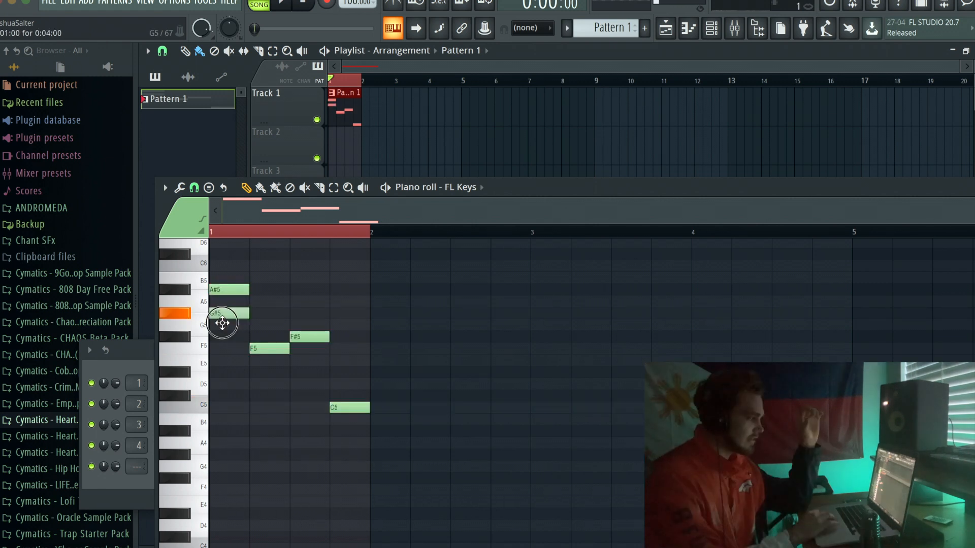
{"action": "left_click_drag", "start_coordinate": [223, 313], "coordinate": [223, 342]}
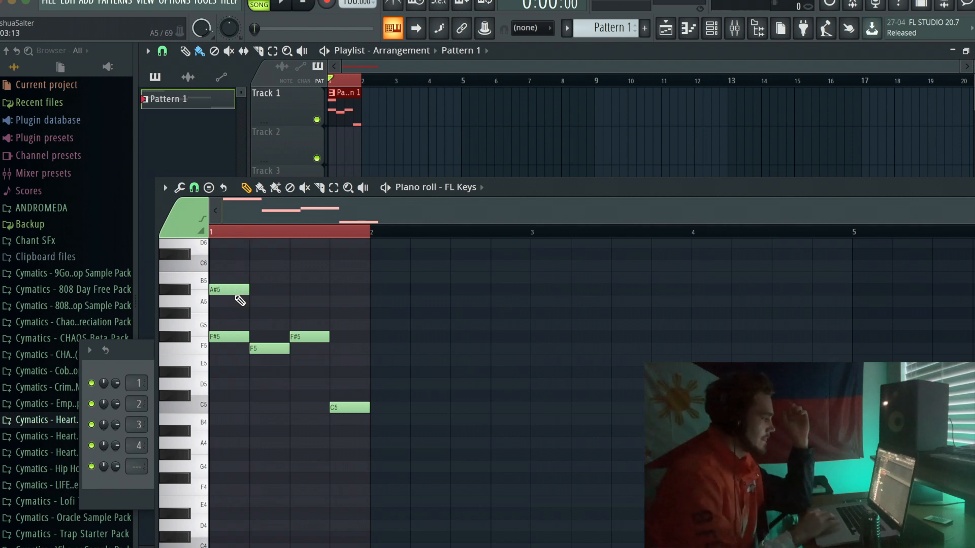
{"action": "mouse_move", "coordinate": [219, 337]}
{"action": "left_mouse_down"}
{"action": "mouse_move", "coordinate": [220, 300]}
{"action": "mouse_move", "coordinate": [218, 352]}
{"action": "left_mouse_up"}
{"action": "key", "text": "space"}
{"action": "key", "text": "space"}
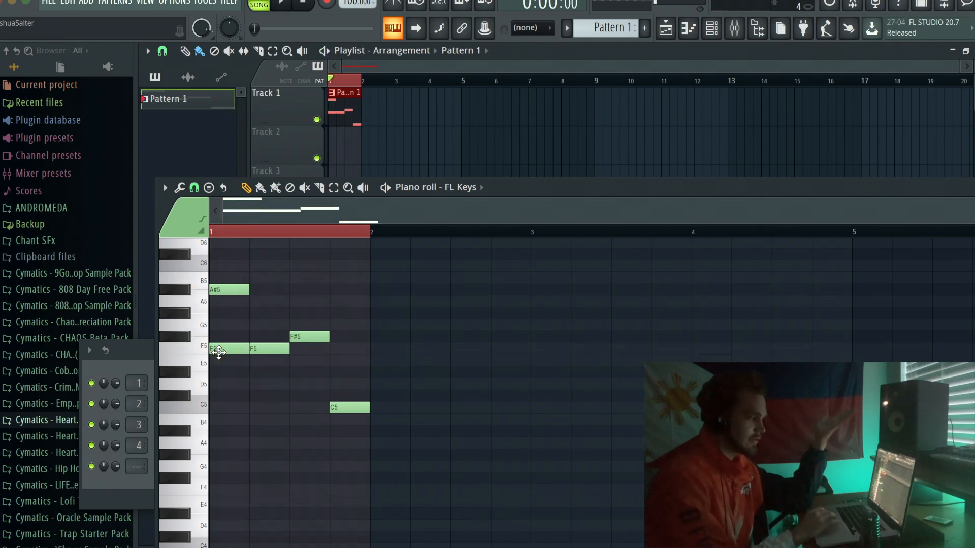
Add harmony notes C5, C#5 and G4 beneath the second, third and fourth melody notes, and play the pattern back.
{"action": "left_click", "coordinate": [270, 373]}
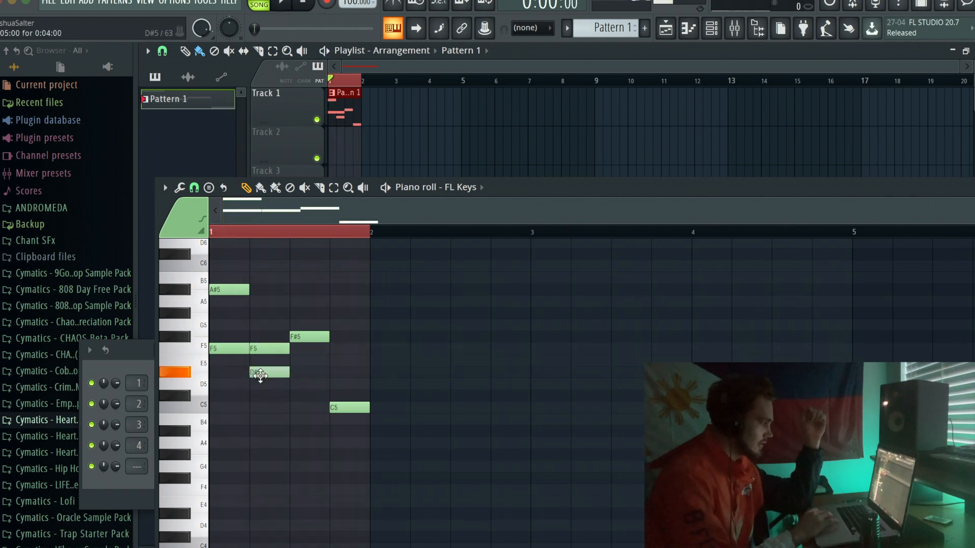
{"action": "left_click_drag", "start_coordinate": [270, 362], "coordinate": [268, 416]}
{"action": "mouse_move", "coordinate": [342, 352]}
{"action": "left_mouse_down"}
{"action": "mouse_move", "coordinate": [315, 352]}
{"action": "mouse_move", "coordinate": [317, 406]}
{"action": "left_mouse_up"}
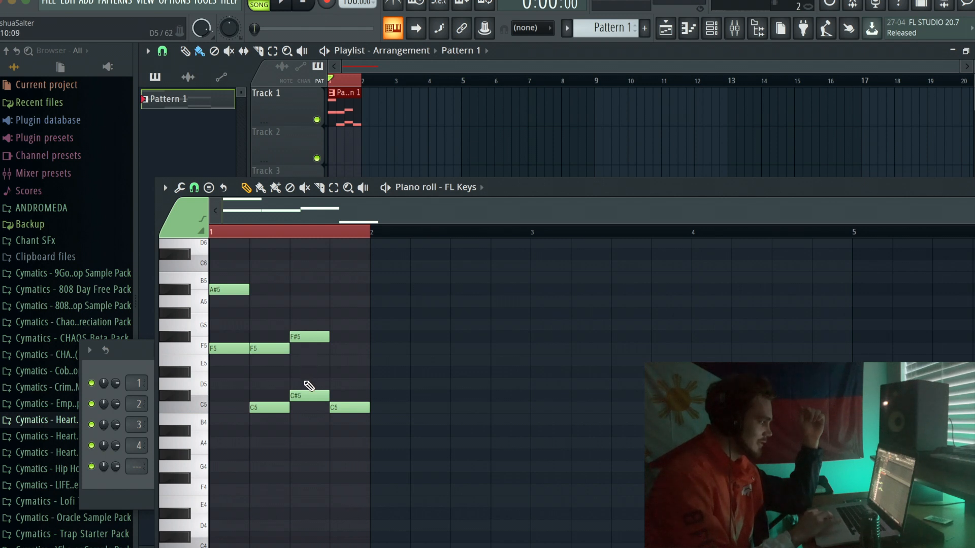
{"action": "left_click_drag", "start_coordinate": [343, 424], "coordinate": [352, 479]}
{"action": "key", "text": "space"}
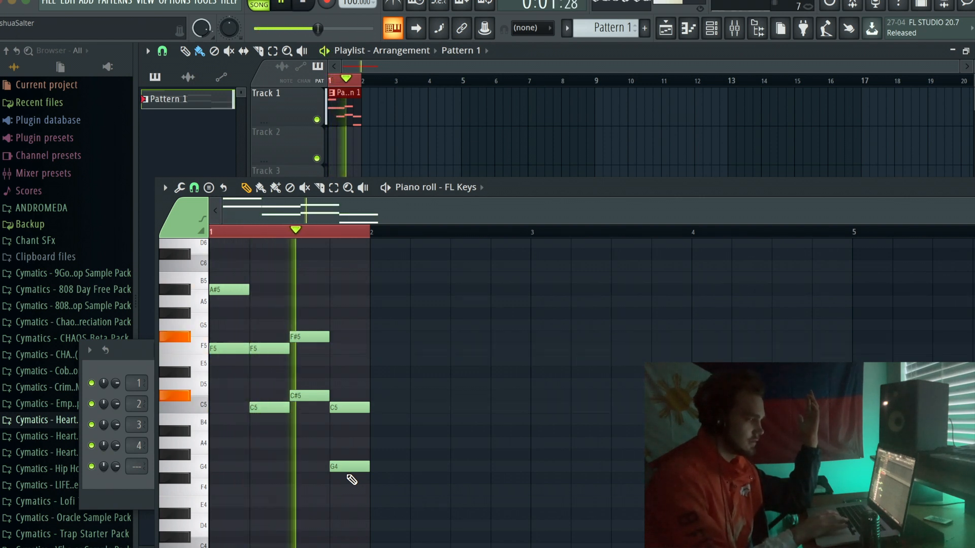
{"action": "key", "text": "space"}
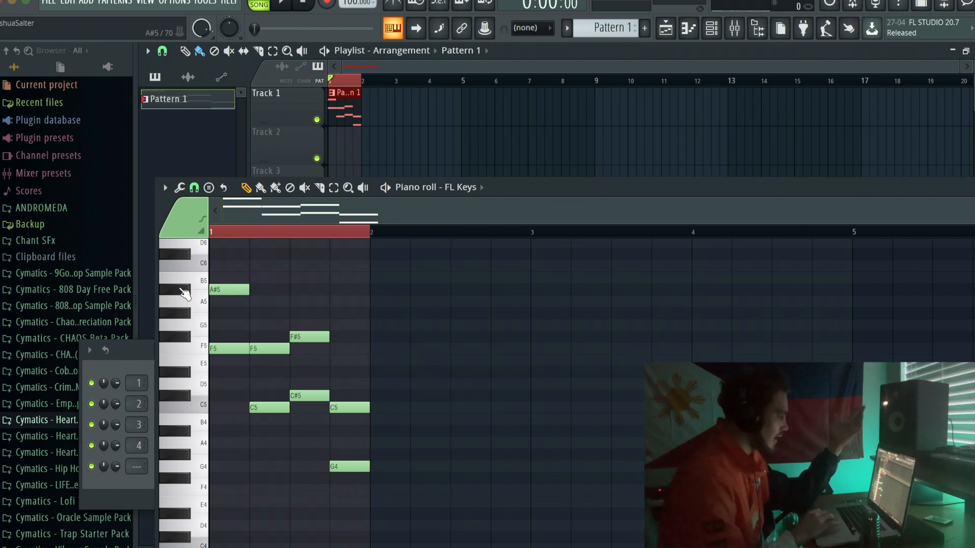
Add a third note C#5 to the first chord and G#4 to the second chord, then listen to the result.
{"action": "left_click", "coordinate": [213, 373]}
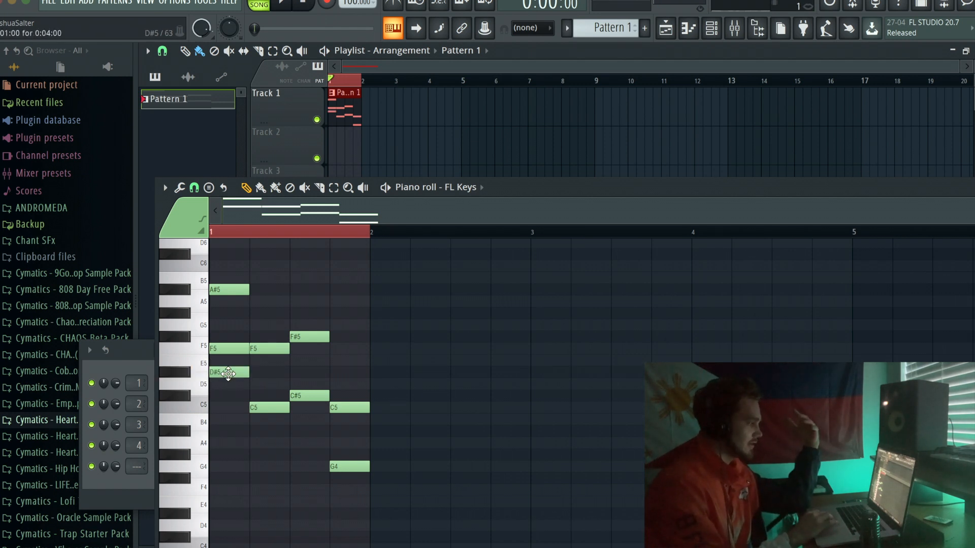
{"action": "left_click_drag", "start_coordinate": [228, 373], "coordinate": [228, 397]}
{"action": "left_click", "coordinate": [269, 421]}
{"action": "left_click_drag", "start_coordinate": [269, 422], "coordinate": [268, 455]}
{"action": "key", "text": "space"}
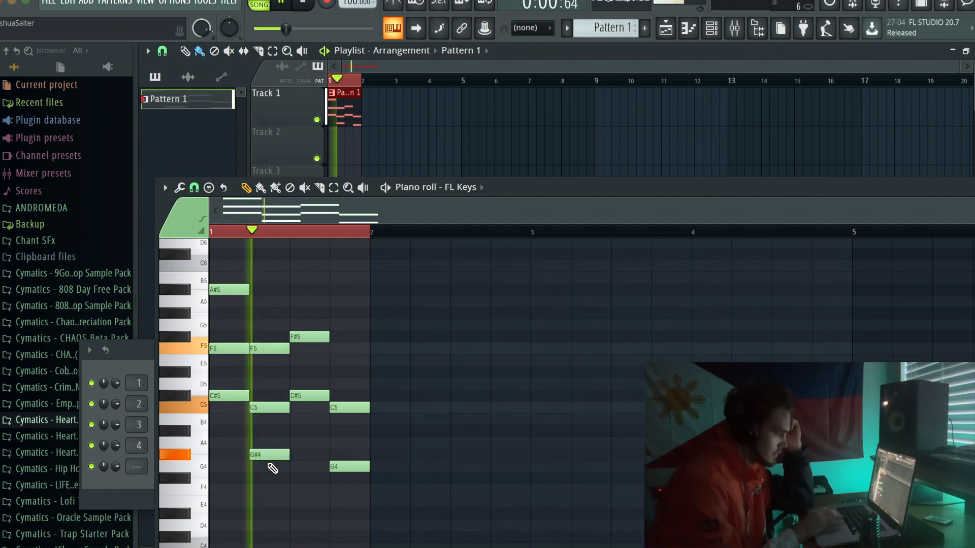
{"action": "key", "text": "space"}
Move the third chord's C#5 note up to D#5 and add an A#4 note beneath it, checking by playback.
{"action": "left_click", "coordinate": [303, 397]}
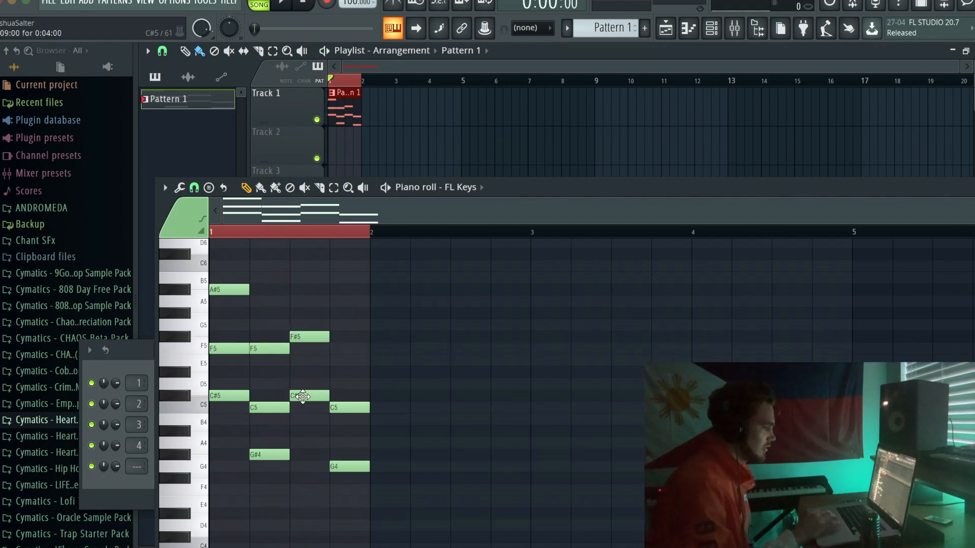
{"action": "left_click_drag", "start_coordinate": [303, 395], "coordinate": [300, 373]}
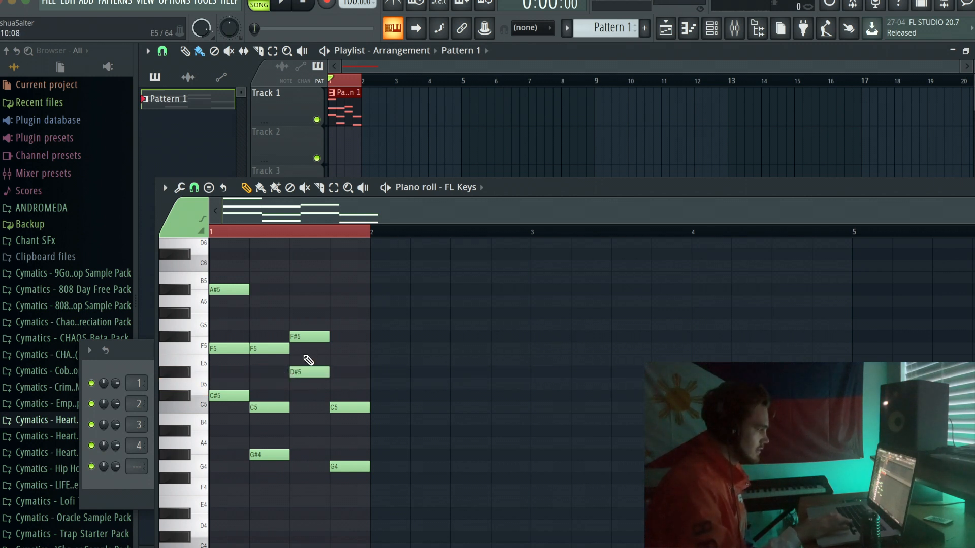
{"action": "key", "text": "space"}
{"action": "key", "text": "space"}
{"action": "left_click_drag", "start_coordinate": [304, 419], "coordinate": [301, 432]}
{"action": "key", "text": "space"}
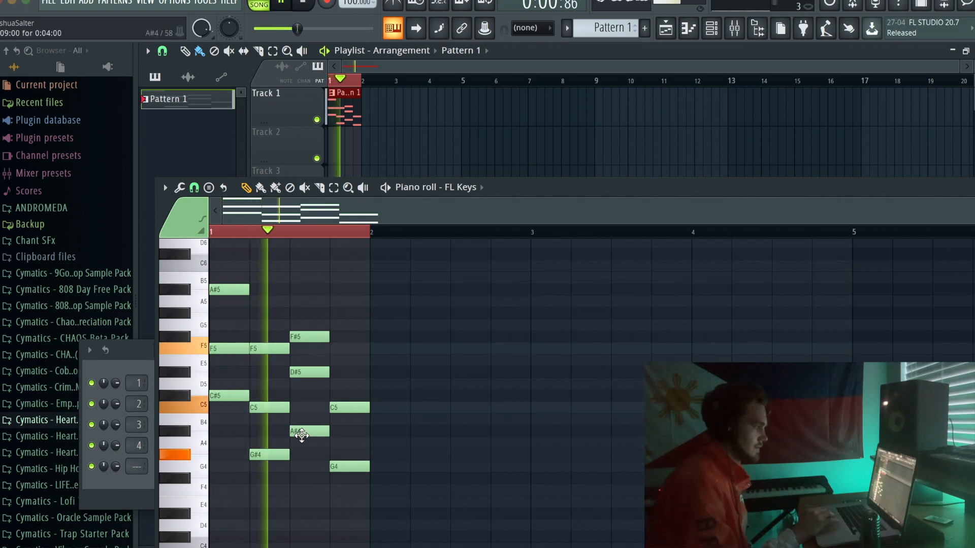
Raise the fourth chord's G4 note to G#4 and add an F4 note beneath it.
{"action": "scroll", "coordinate": [305, 436], "scroll_direction": "down", "scroll_amount": 3}
{"action": "left_click_drag", "start_coordinate": [341, 380], "coordinate": [341, 351]}
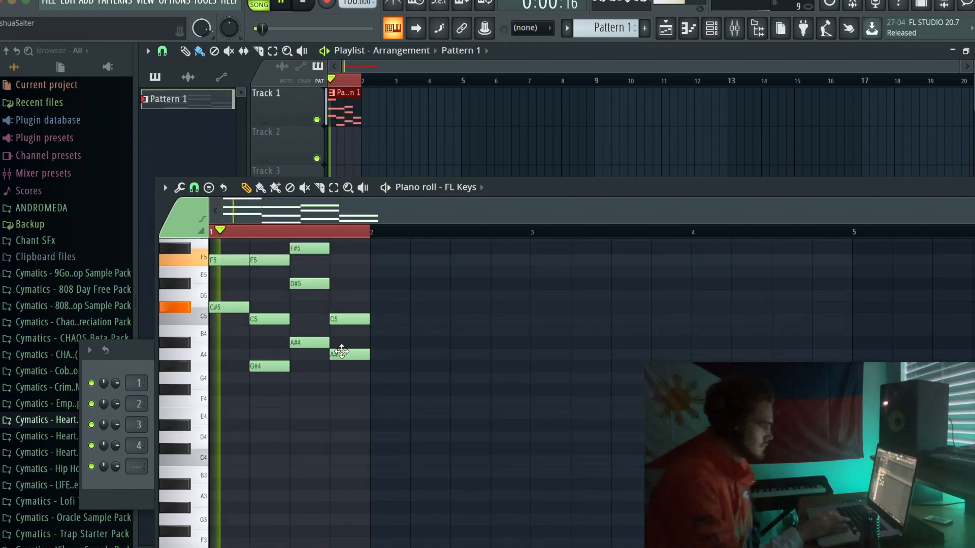
{"action": "key", "text": "space"}
{"action": "left_click", "coordinate": [342, 358]}
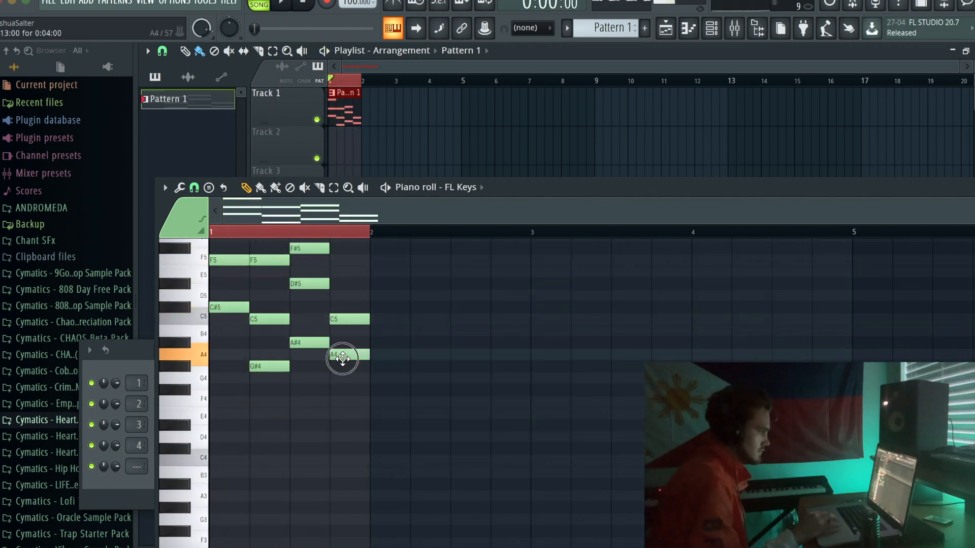
{"action": "left_click_drag", "start_coordinate": [343, 369], "coordinate": [348, 410]}
{"action": "left_click", "coordinate": [346, 392]}
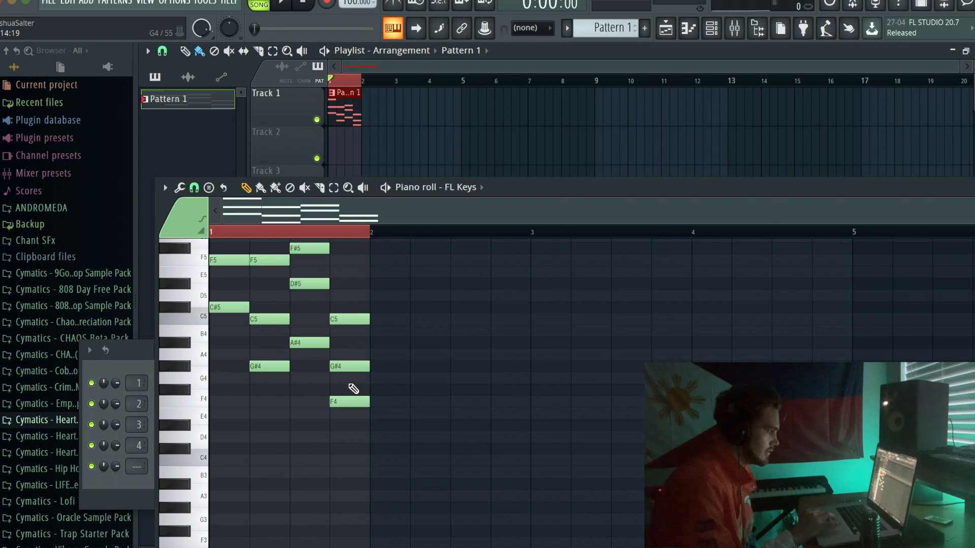
Play back the four-chord pattern and look over its notes.
{"action": "key", "text": "space"}
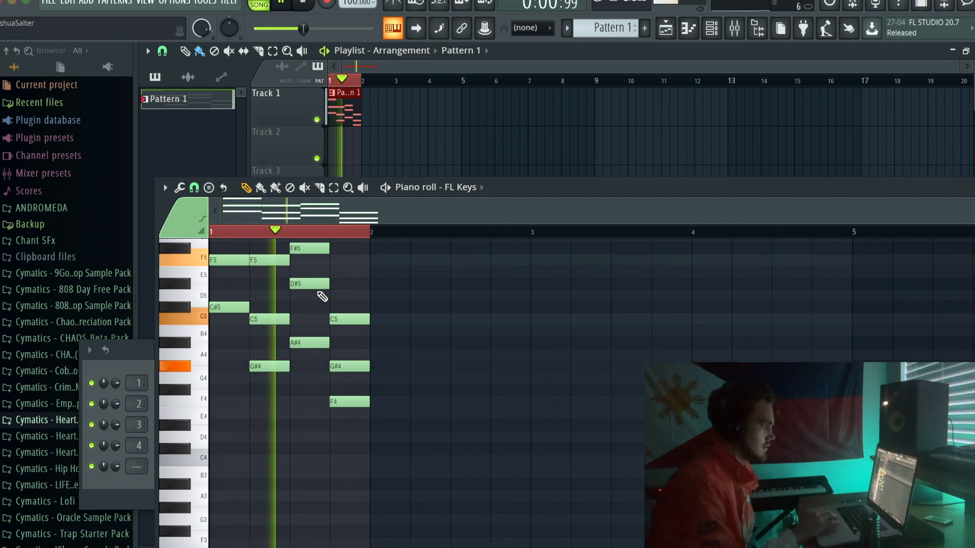
{"action": "key", "text": "space"}
{"action": "scroll", "coordinate": [322, 297], "scroll_direction": "up", "scroll_amount": 5}
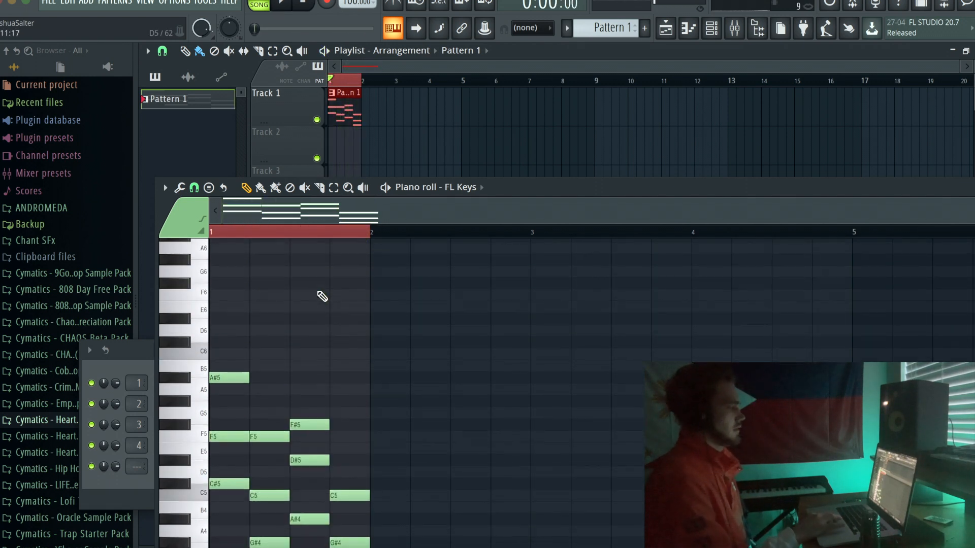
{"action": "scroll", "coordinate": [322, 305], "scroll_direction": "down", "scroll_amount": 3}
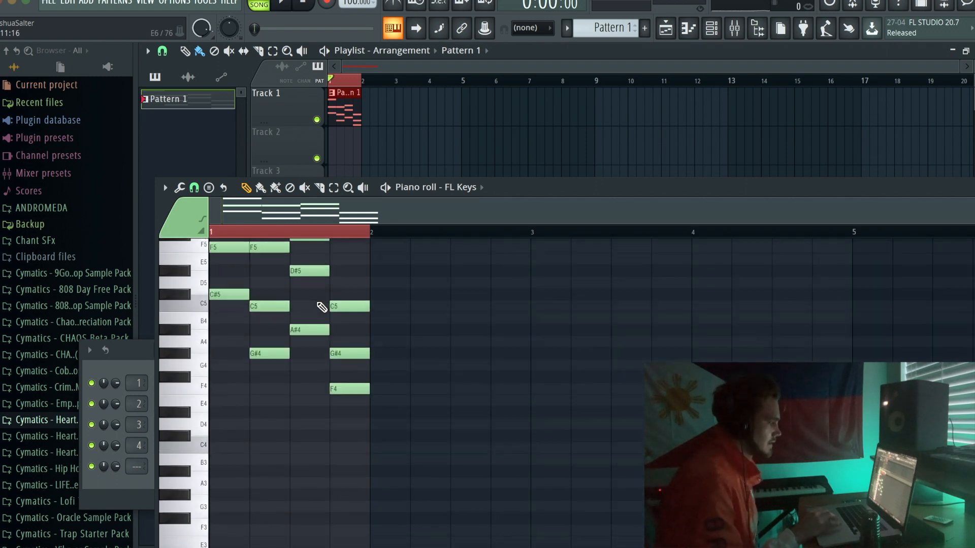
{"action": "scroll", "coordinate": [305, 401], "scroll_direction": "up", "scroll_amount": 2}
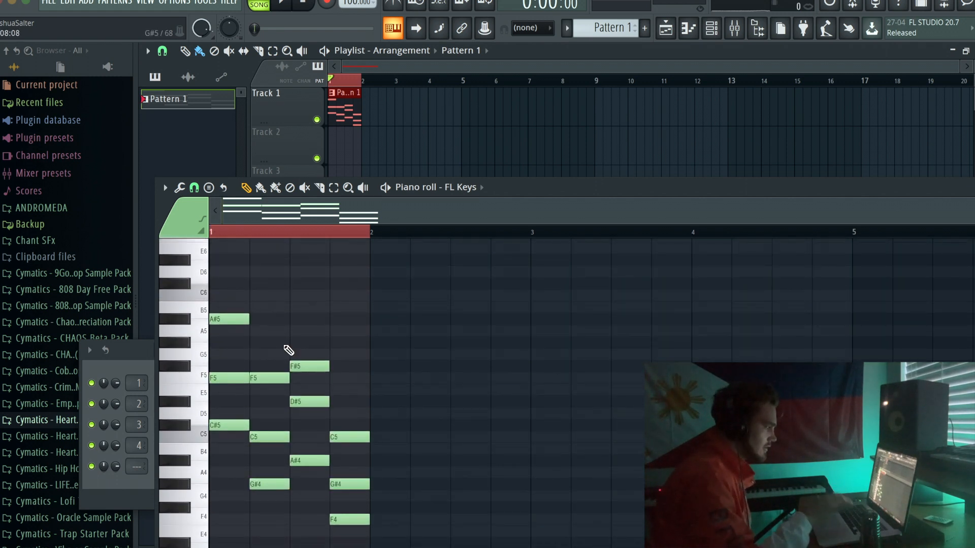
{"action": "key", "text": "space"}
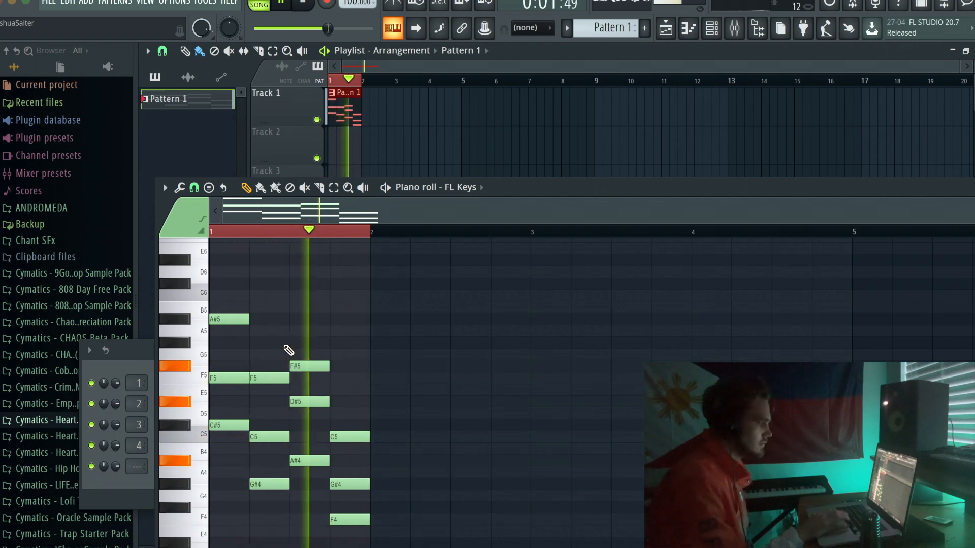
{"action": "key", "text": "space"}
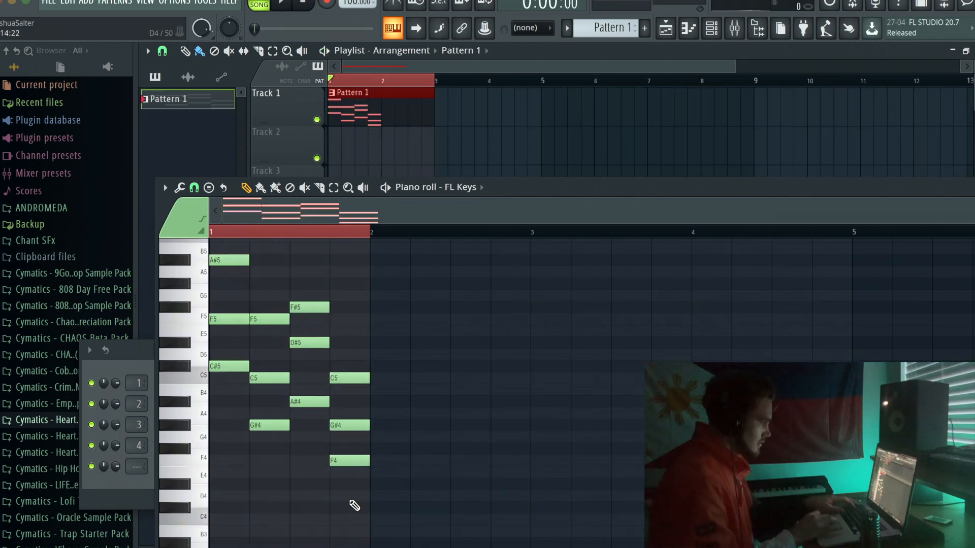
Spread the chords two beats apart by shifting the second to beat 3 and the third and fourth to beats 1 and 3 of bar 2.
{"action": "left_click_drag", "start_coordinate": [349, 501], "coordinate": [273, 282]}
{"action": "left_click_drag", "start_coordinate": [266, 378], "coordinate": [312, 375]}
{"action": "left_click_drag", "start_coordinate": [445, 500], "coordinate": [340, 297]}
{"action": "left_click_drag", "start_coordinate": [339, 400], "coordinate": [402, 405]}
{"action": "left_click_drag", "start_coordinate": [505, 500], "coordinate": [407, 341]}
{"action": "left_click", "coordinate": [463, 486], "text": "ctrl"}
{"action": "left_click_drag", "start_coordinate": [481, 487], "coordinate": [434, 358]}
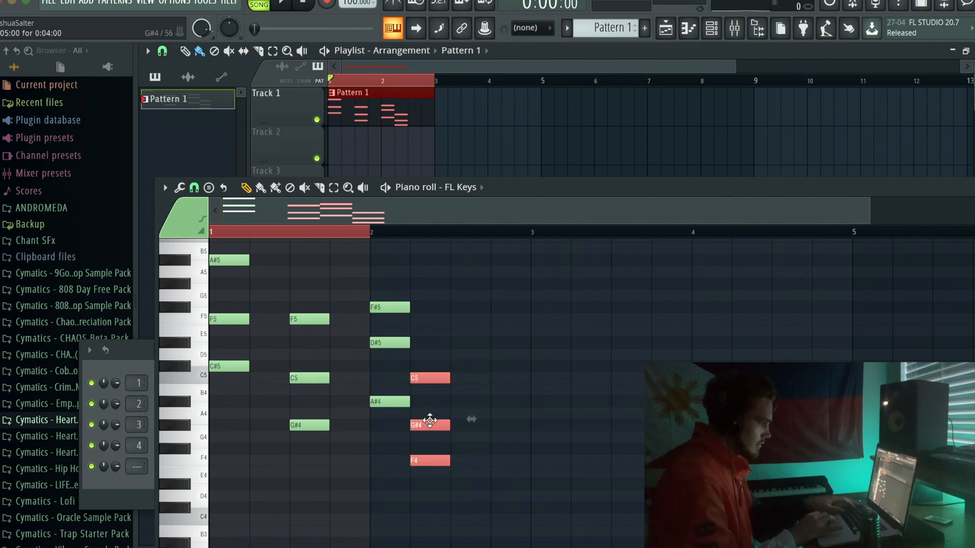
{"action": "left_click_drag", "start_coordinate": [435, 425], "coordinate": [489, 426]}
{"action": "left_click", "coordinate": [430, 429], "text": "ctrl"}
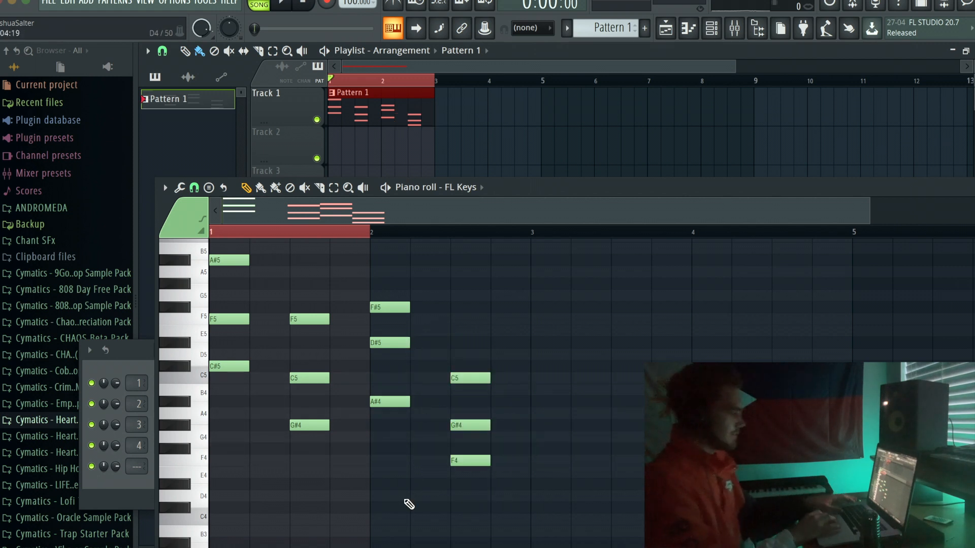
Lengthen all notes of the four chords to two beats each and play back the two-bar progression.
{"action": "left_click_drag", "start_coordinate": [545, 479], "coordinate": [208, 158]}
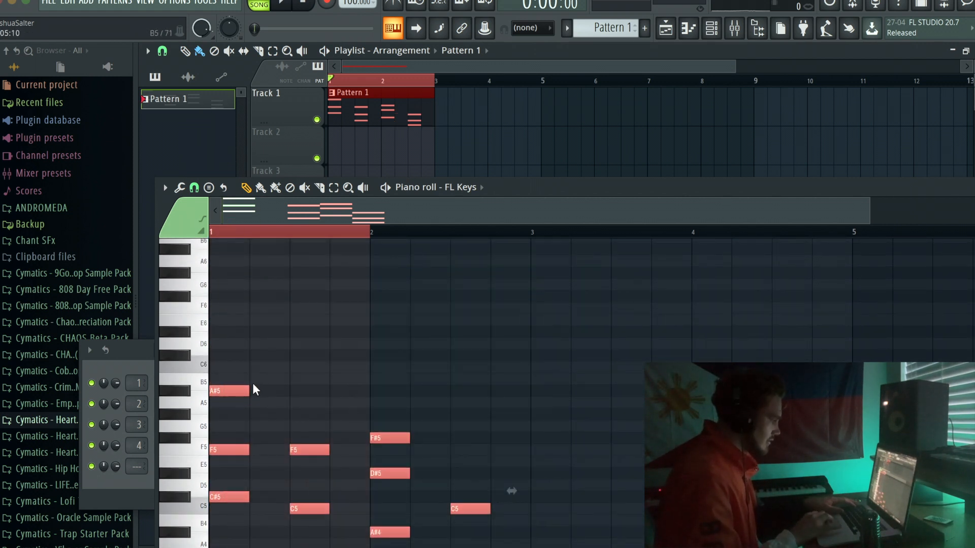
{"action": "left_click_drag", "start_coordinate": [279, 389], "coordinate": [290, 382]}
{"action": "left_click", "coordinate": [381, 311]}
{"action": "scroll", "coordinate": [381, 314], "scroll_direction": "down", "scroll_amount": 2}
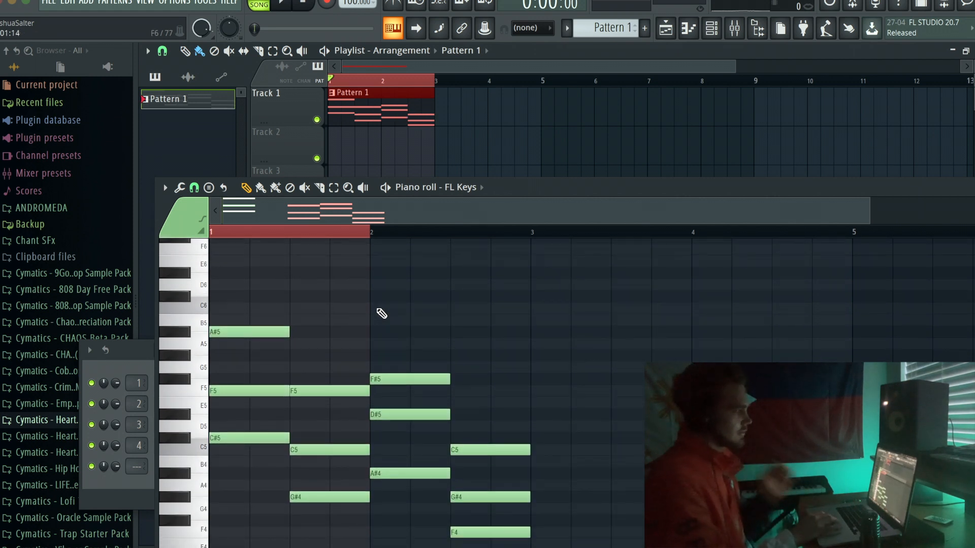
{"action": "key", "text": "space"}
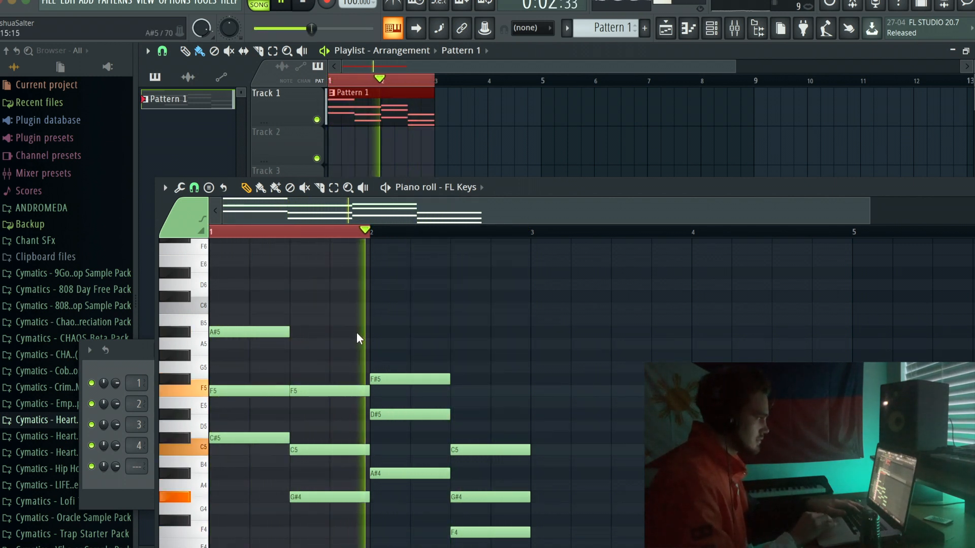
{"action": "key", "text": "space"}
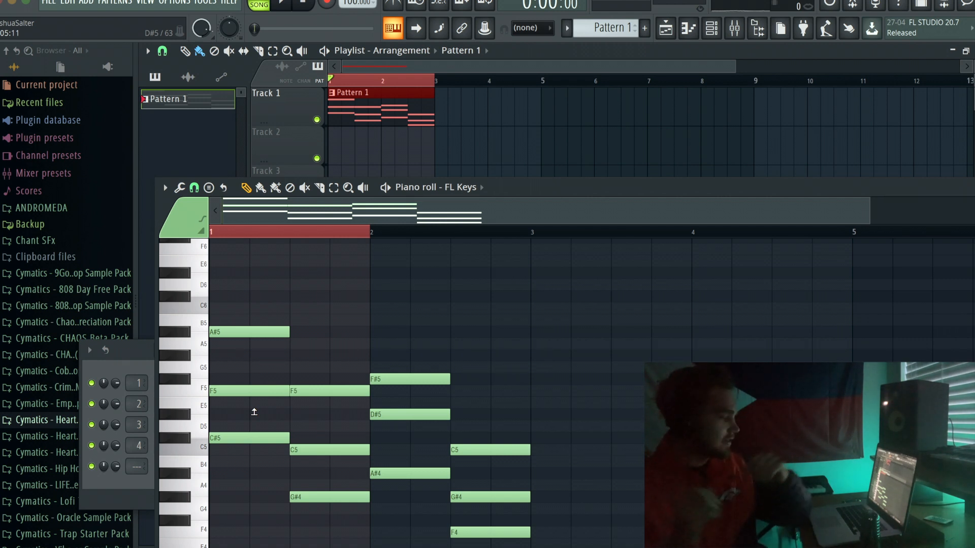
Add a two-beat A#4 note at the base of the first chord.
{"action": "left_click", "coordinate": [244, 509]}
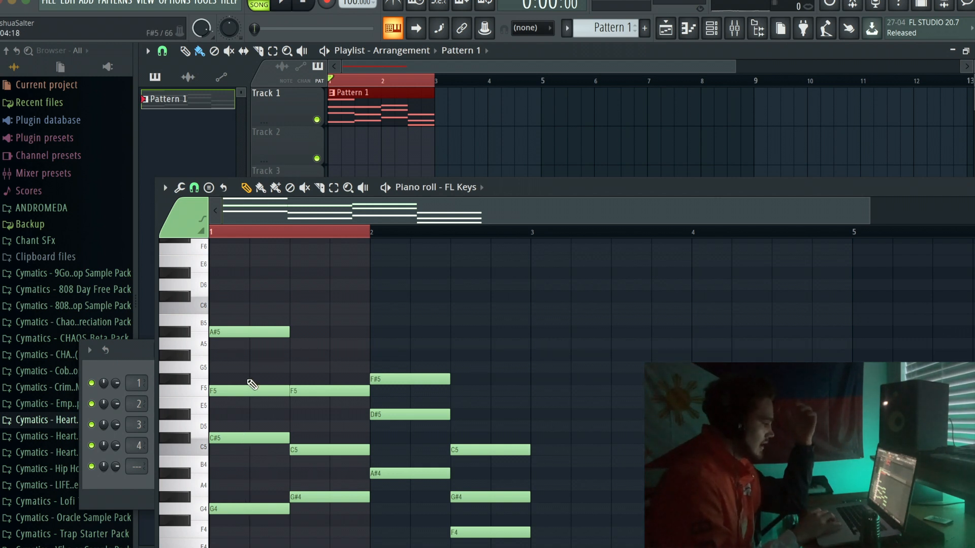
{"action": "left_click_drag", "start_coordinate": [234, 511], "coordinate": [234, 467]}
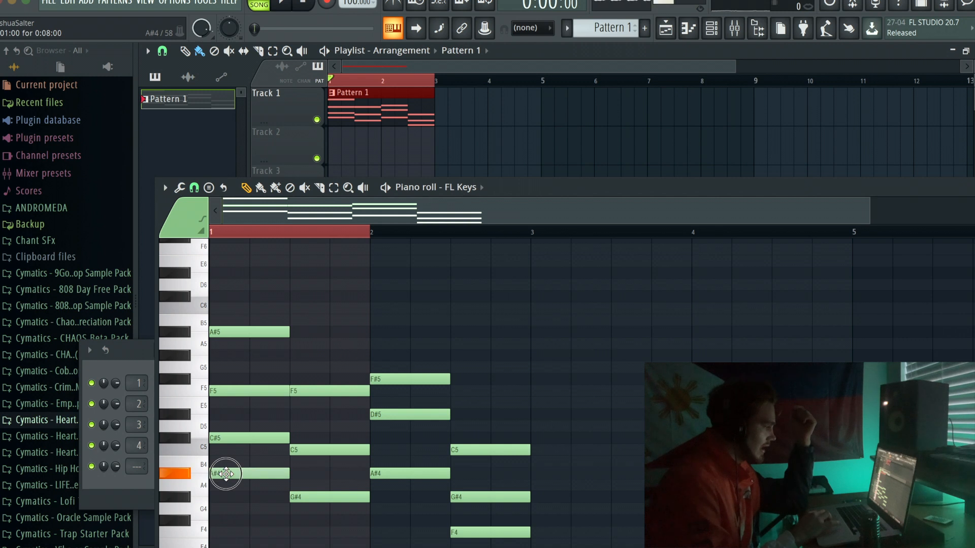
Audition the first chord with its A#5 top note and A#4 base note.
{"action": "left_click", "coordinate": [225, 331]}
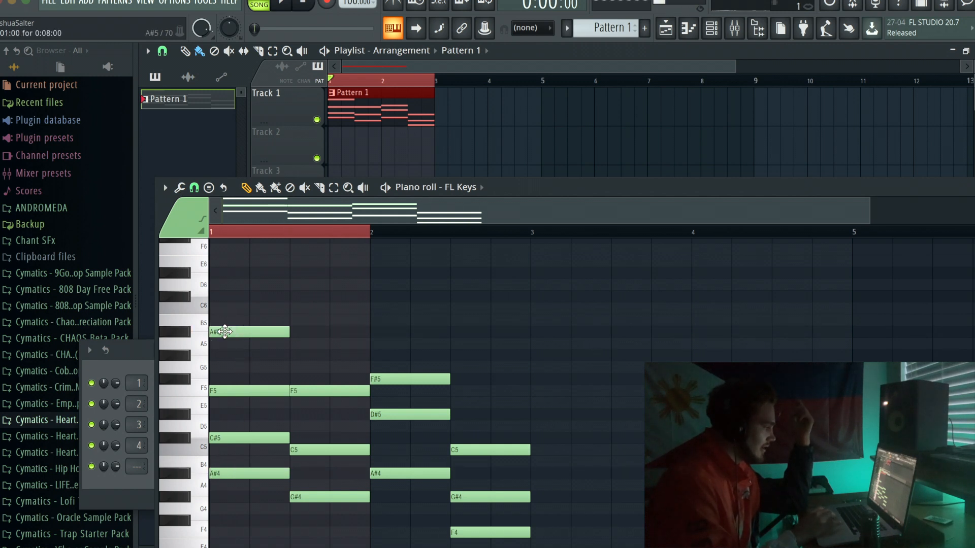
{"action": "key", "text": "space"}
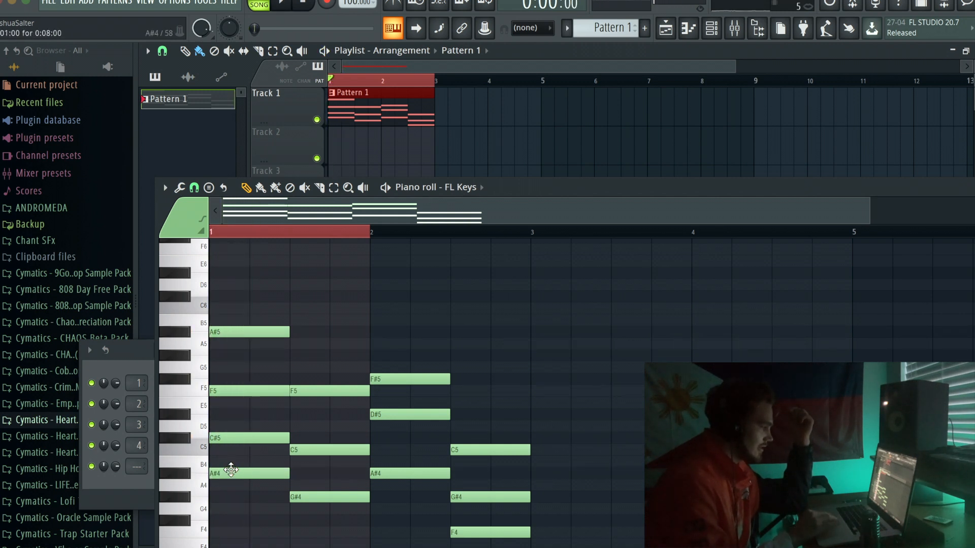
{"action": "right_click", "coordinate": [237, 471]}
{"action": "left_click", "coordinate": [214, 473]}
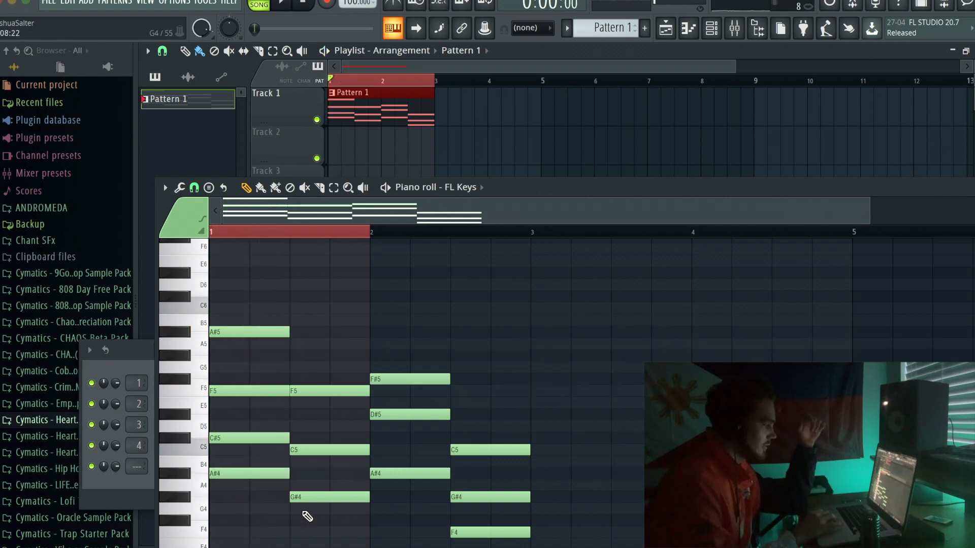
Add two-beat bass notes under the other chords, F4 on the second, F#4 on the third and C4 on the fourth, and play back.
{"action": "scroll", "coordinate": [322, 468], "scroll_direction": "down", "scroll_amount": 4}
{"action": "left_click", "coordinate": [305, 426]}
{"action": "left_click_drag", "start_coordinate": [304, 427], "coordinate": [319, 412]}
{"action": "scroll", "coordinate": [386, 356], "scroll_direction": "up", "scroll_amount": 1}
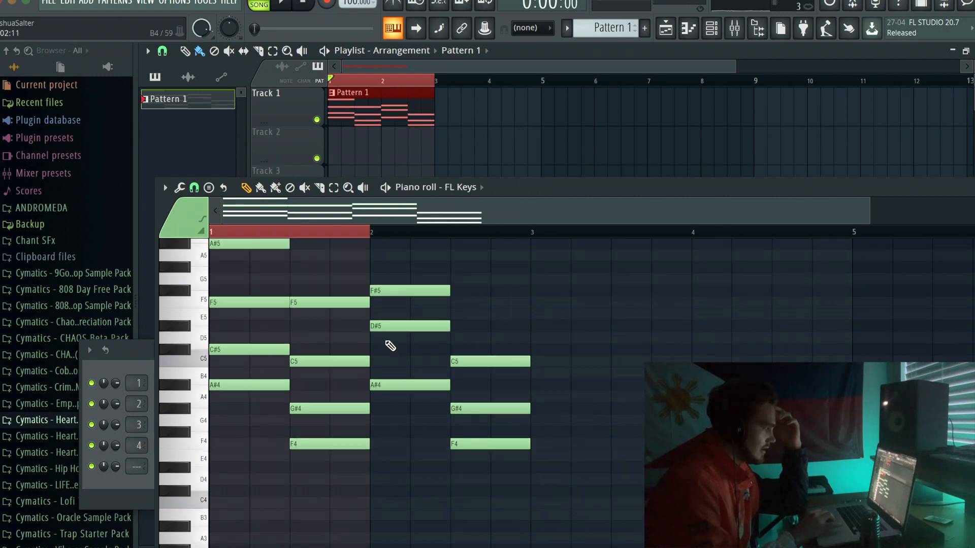
{"action": "left_click", "coordinate": [386, 432]}
{"action": "scroll", "coordinate": [386, 427], "scroll_direction": "down", "scroll_amount": 3}
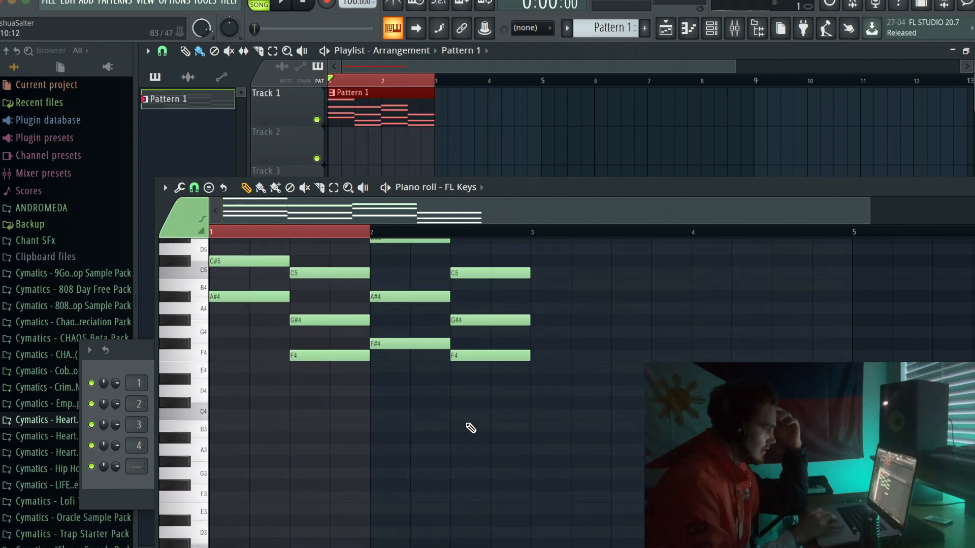
{"action": "left_click", "coordinate": [460, 414]}
{"action": "key", "text": "space"}
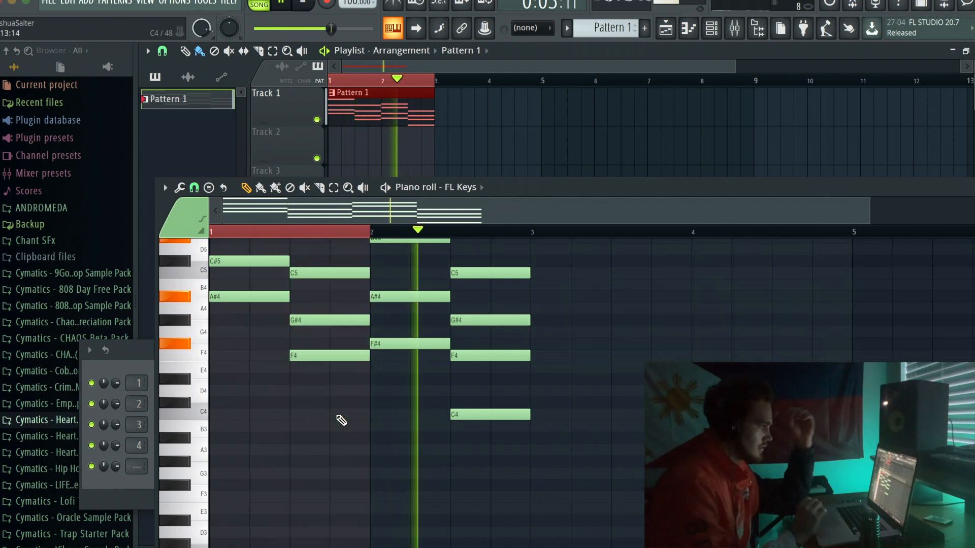
{"action": "key", "text": "space"}
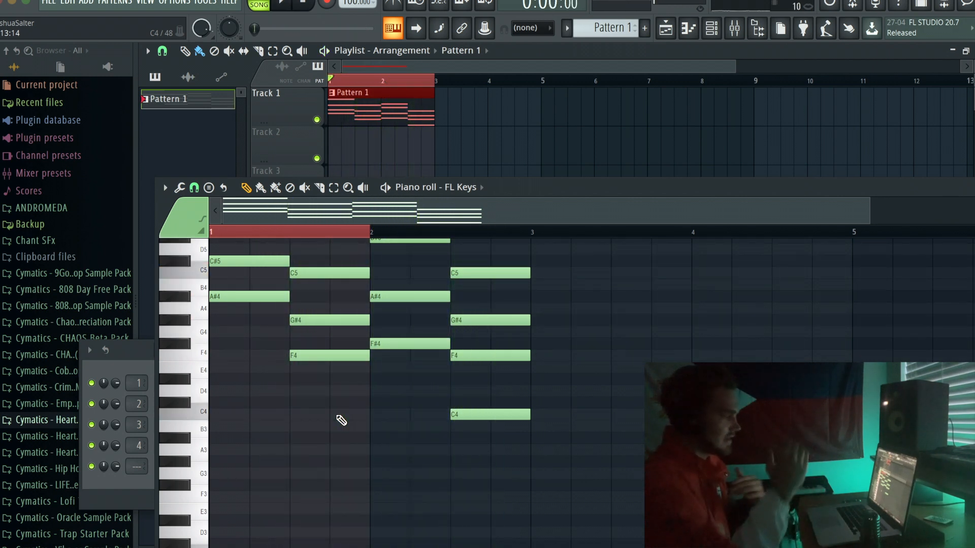
Look over the chord notes from the bass up to the empty range above the top notes.
{"action": "scroll", "coordinate": [341, 420], "scroll_direction": "up", "scroll_amount": 3}
{"action": "scroll", "coordinate": [337, 363], "scroll_direction": "up", "scroll_amount": 2}
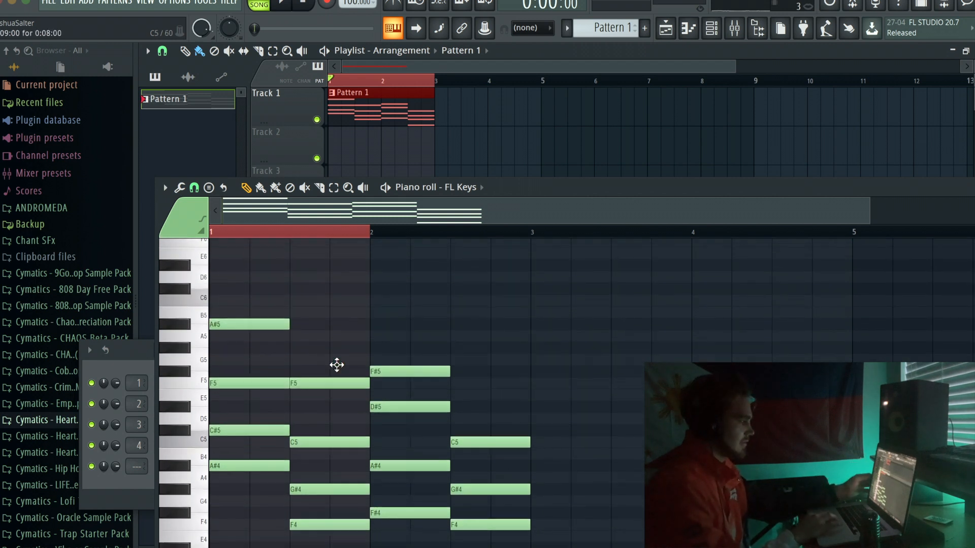
{"action": "scroll", "coordinate": [337, 364], "scroll_direction": "down", "scroll_amount": 1}
{"action": "scroll", "coordinate": [333, 353], "scroll_direction": "up", "scroll_amount": 3}
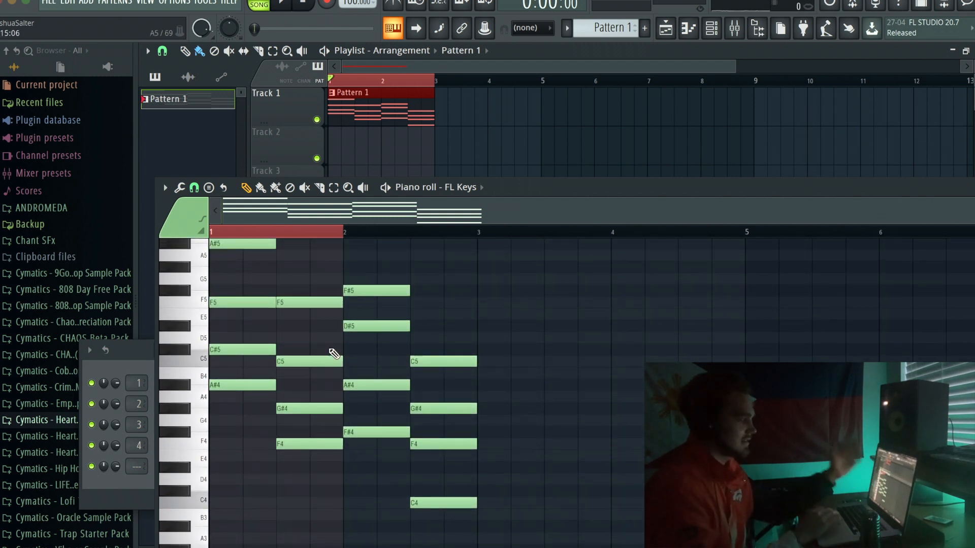
{"action": "scroll", "coordinate": [333, 354], "scroll_direction": "up", "scroll_amount": 7}
{"action": "scroll", "coordinate": [320, 342], "scroll_direction": "down", "scroll_amount": 3}
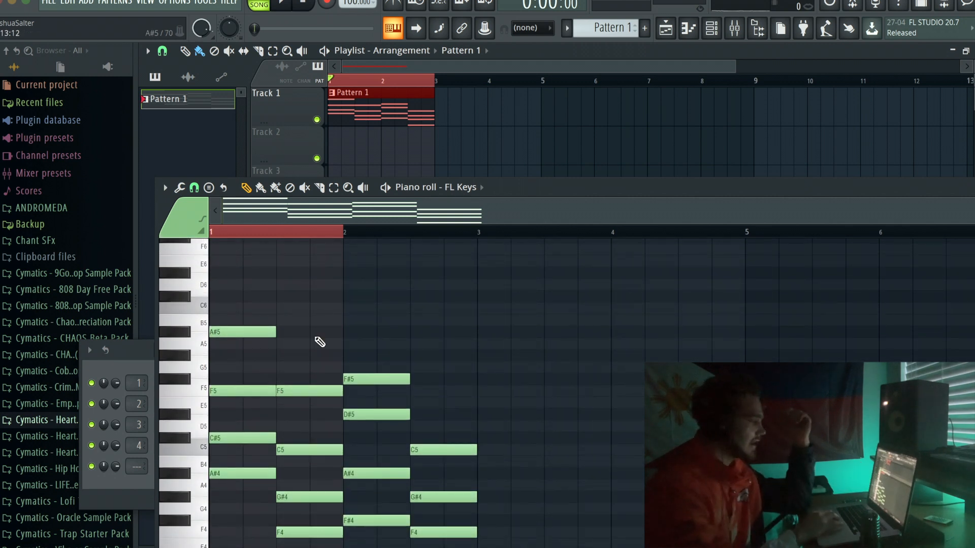
{"action": "scroll", "coordinate": [320, 342], "scroll_direction": "up", "scroll_amount": 1}
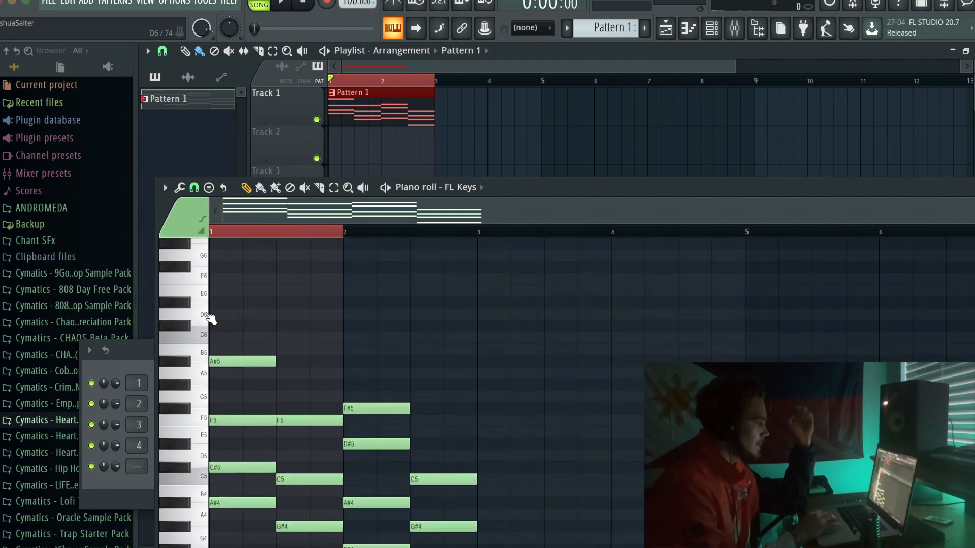
{"action": "scroll", "coordinate": [220, 306], "scroll_direction": "up", "scroll_amount": 1}
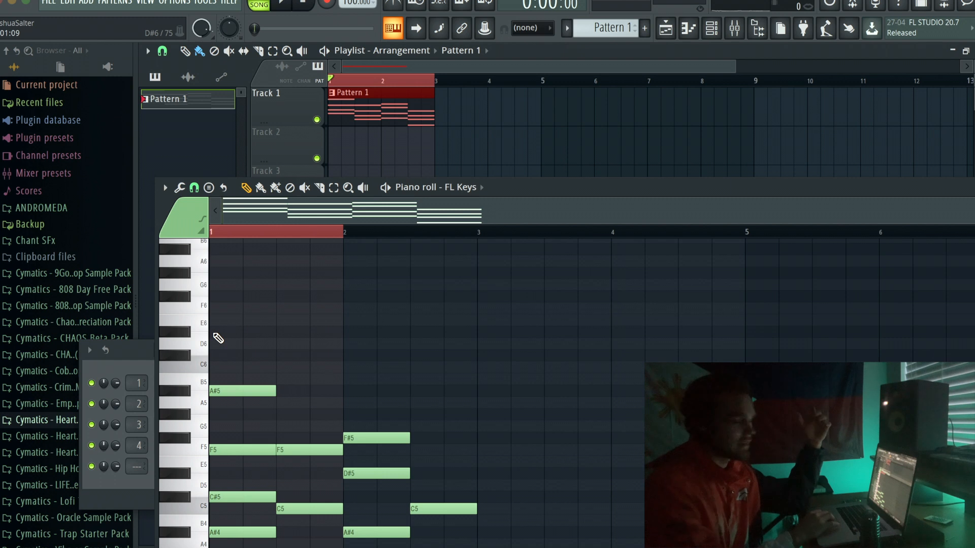
Add one-beat melody notes above the chords in bar 1, C#6 on beat 2 and C6 on beat 4, and play back.
{"action": "scroll", "coordinate": [219, 338], "scroll_direction": "down", "scroll_amount": 1}
{"action": "left_click", "coordinate": [263, 338]}
{"action": "scroll", "coordinate": [263, 323], "scroll_direction": "up", "scroll_amount": 1}
{"action": "left_click_drag", "start_coordinate": [263, 321], "coordinate": [264, 348]}
{"action": "key", "text": "space"}
{"action": "left_click", "coordinate": [314, 351]}
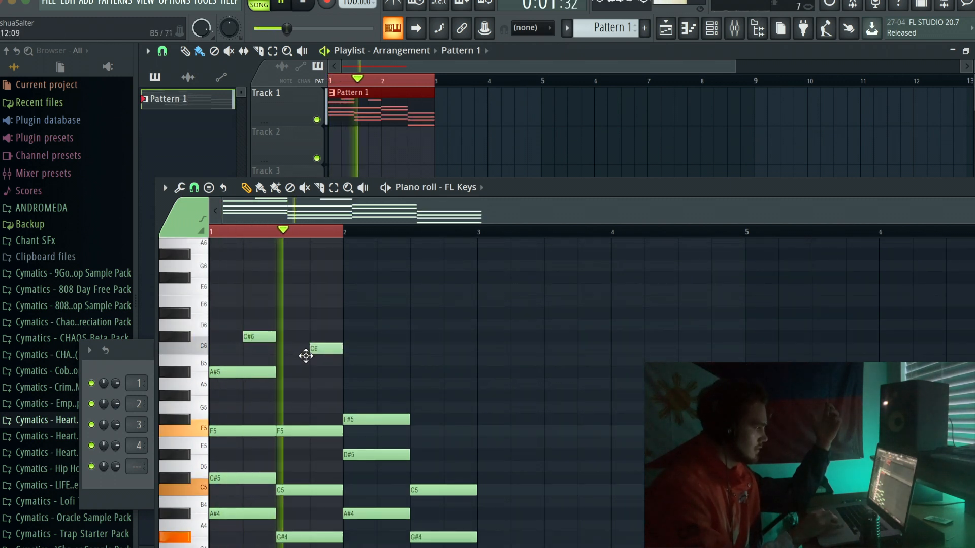
{"action": "key", "text": "space"}
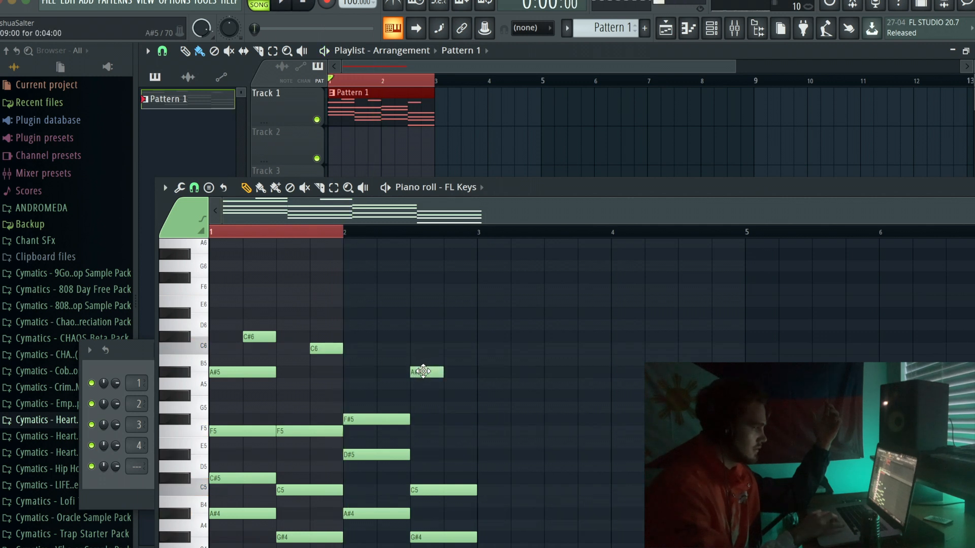
Add one-beat A#5 melody notes on beats 2 and 4 of bar 2 and play back the pattern.
{"action": "key", "text": "space"}
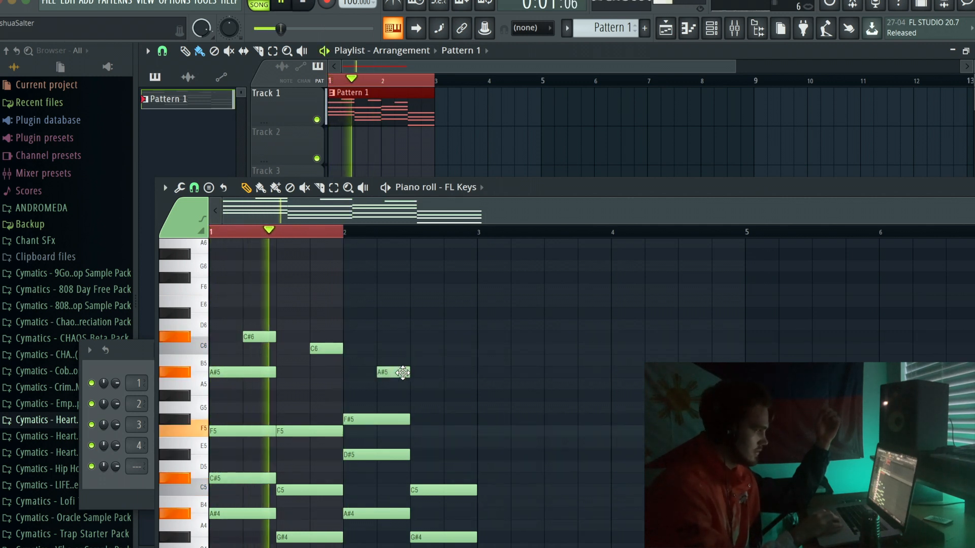
{"action": "left_click", "coordinate": [455, 382]}
{"action": "key", "text": "space"}
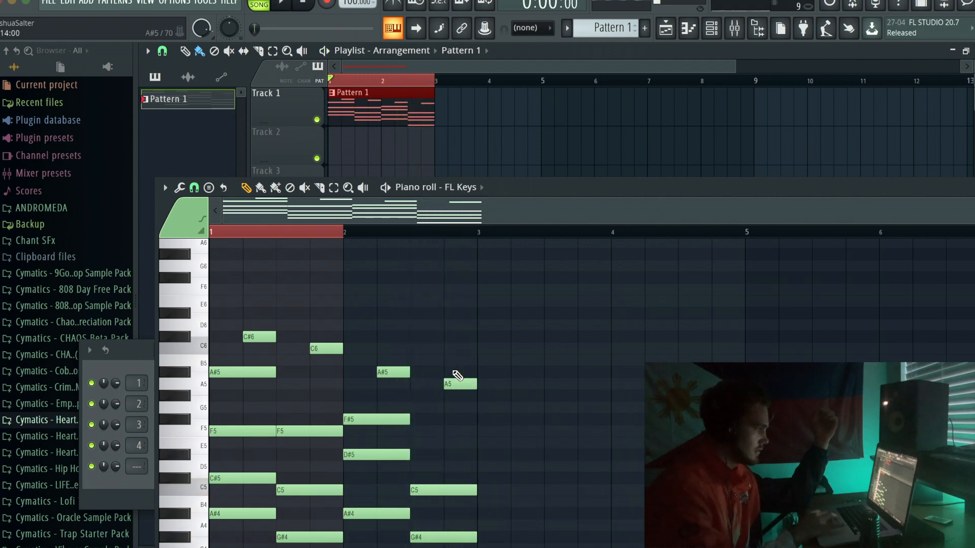
{"action": "key", "text": "space"}
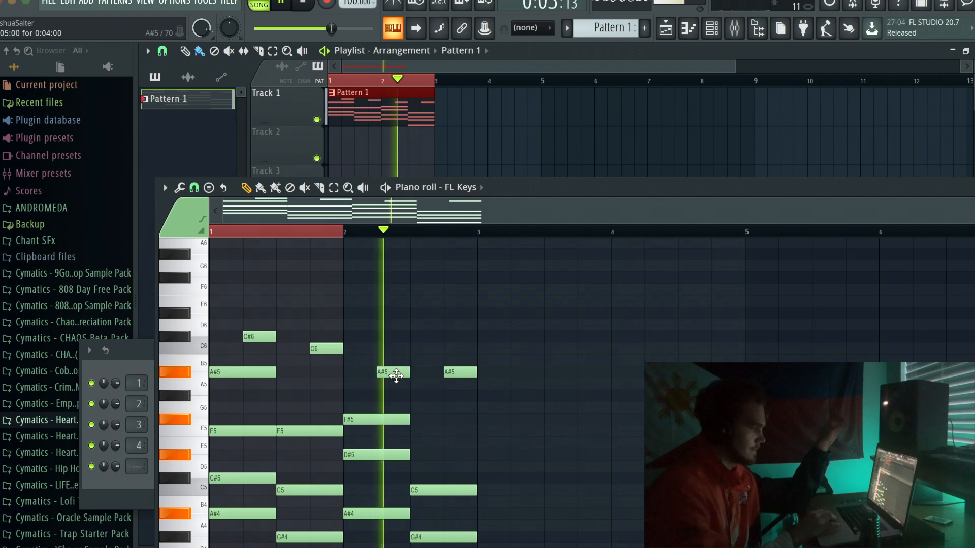
{"action": "key", "text": "space"}
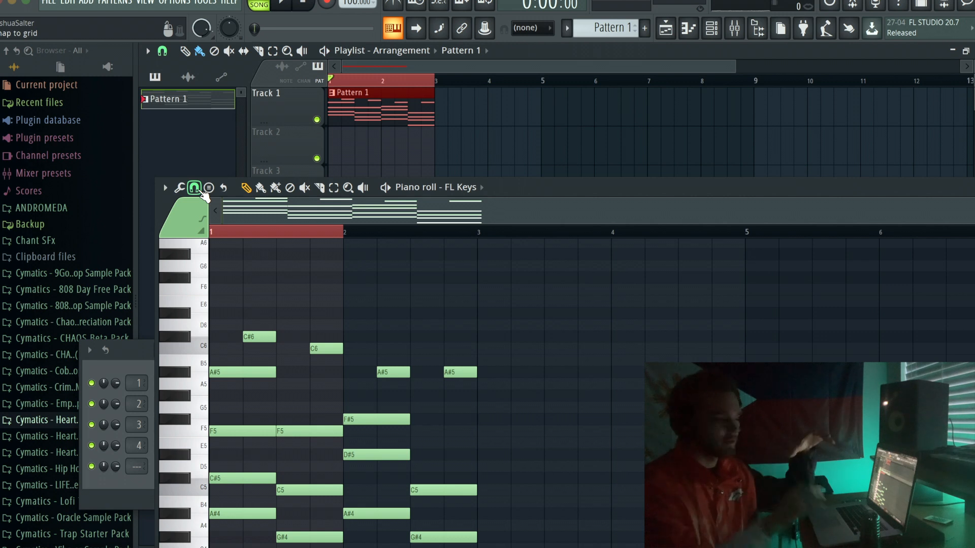
Shorten the A#5 on beat 2 of bar 2 to half a beat and follow it with half-beat C6 and A#5 notes.
{"action": "scroll", "coordinate": [450, 304], "scroll_direction": "up", "scroll_amount": 2, "text": "ctrl"}
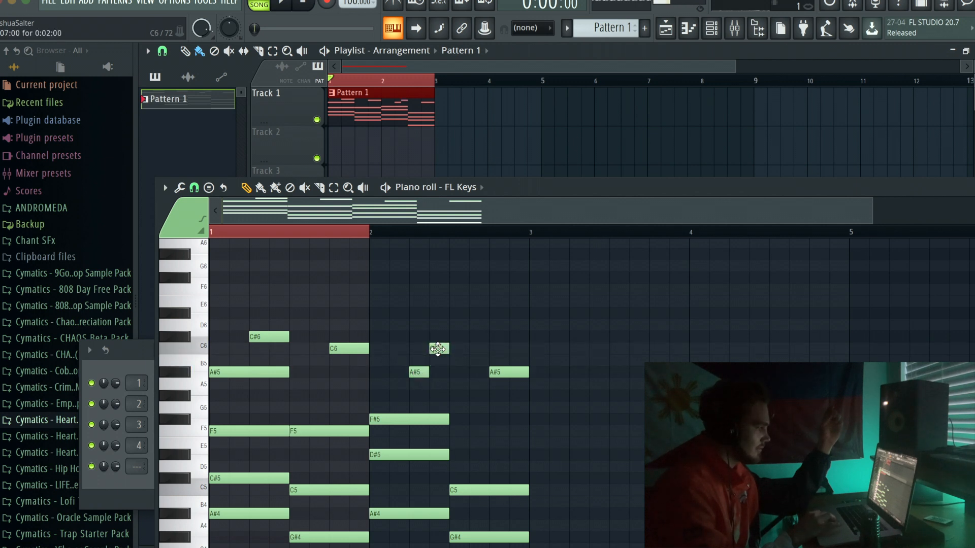
{"action": "left_click", "coordinate": [452, 371]}
{"action": "key", "text": "space"}
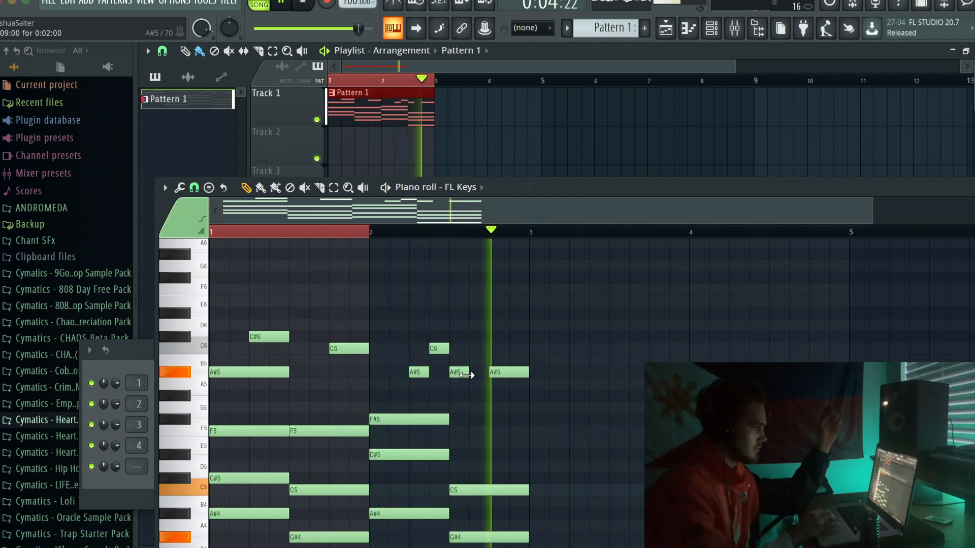
Move the half-beat A#5 on beat 3 of bar 2 half a beat later, lower the final A#5 to G#5, and play back.
{"action": "key", "text": "space"}
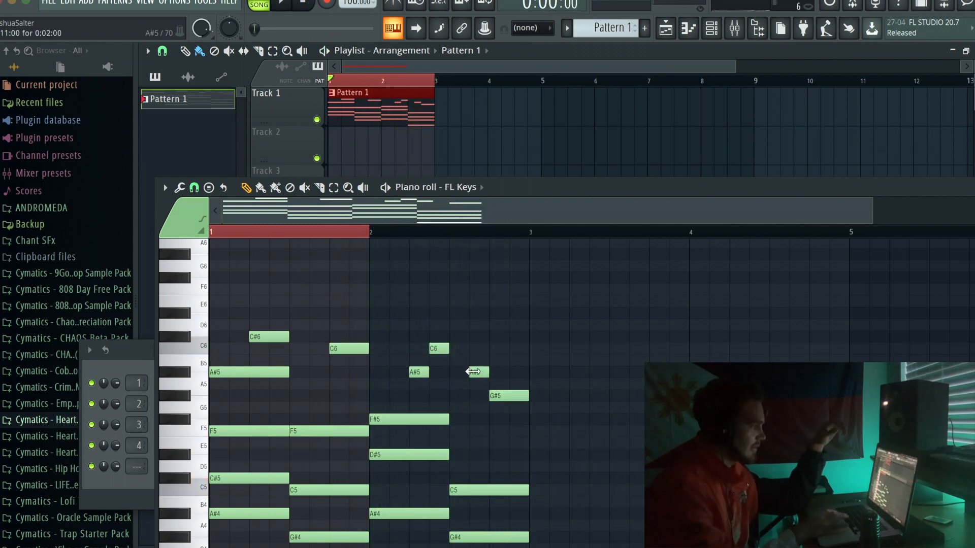
{"action": "key", "text": "space"}
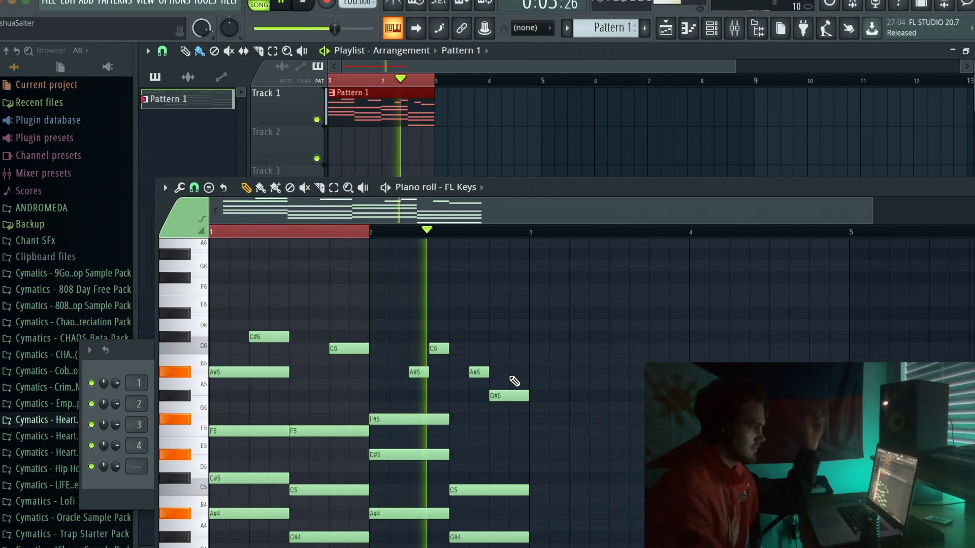
{"action": "key", "text": "space"}
Add a half-beat F5 on the second half of beat 1 in bar 1 and play back the pattern.
{"action": "left_click", "coordinate": [260, 443]}
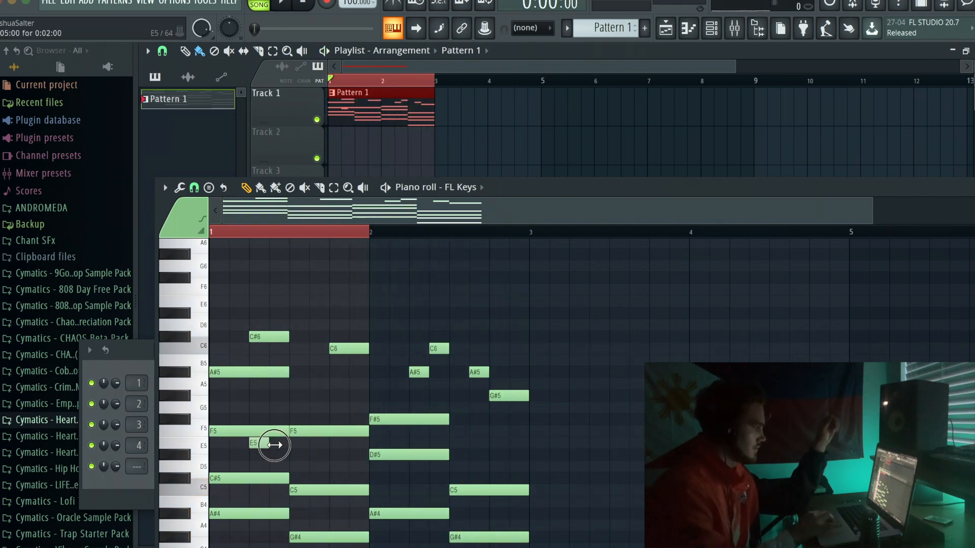
{"action": "key", "text": "space"}
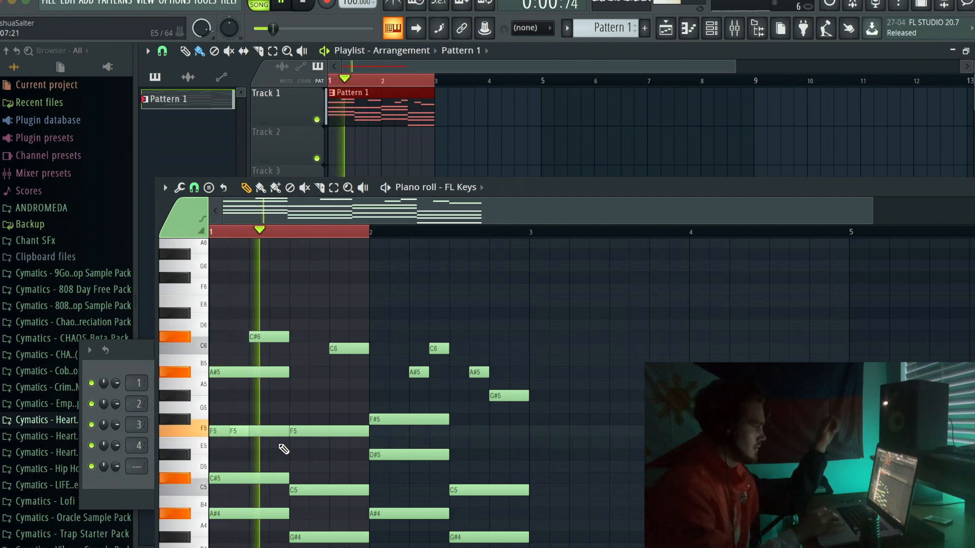
{"action": "key", "text": "space"}
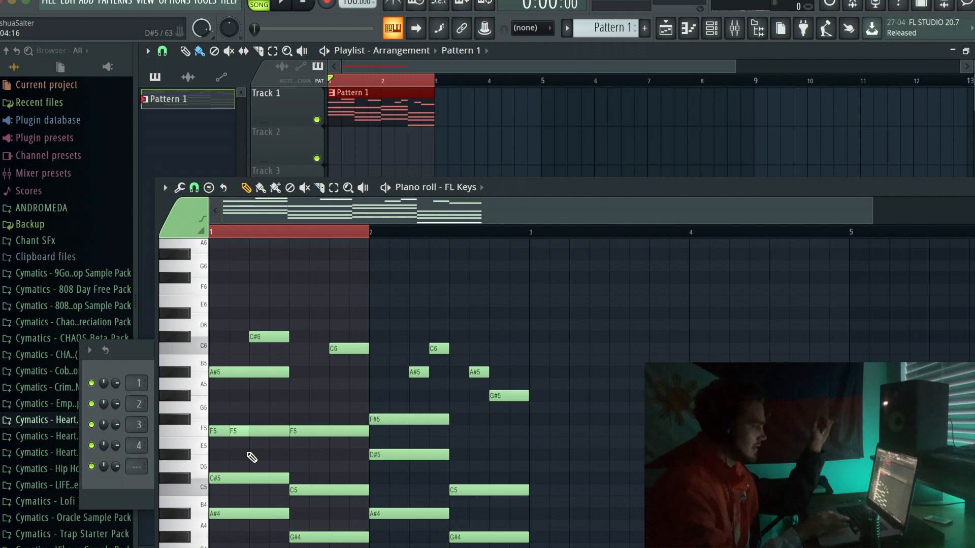
{"action": "key", "text": "space"}
{"action": "key", "text": "space"}
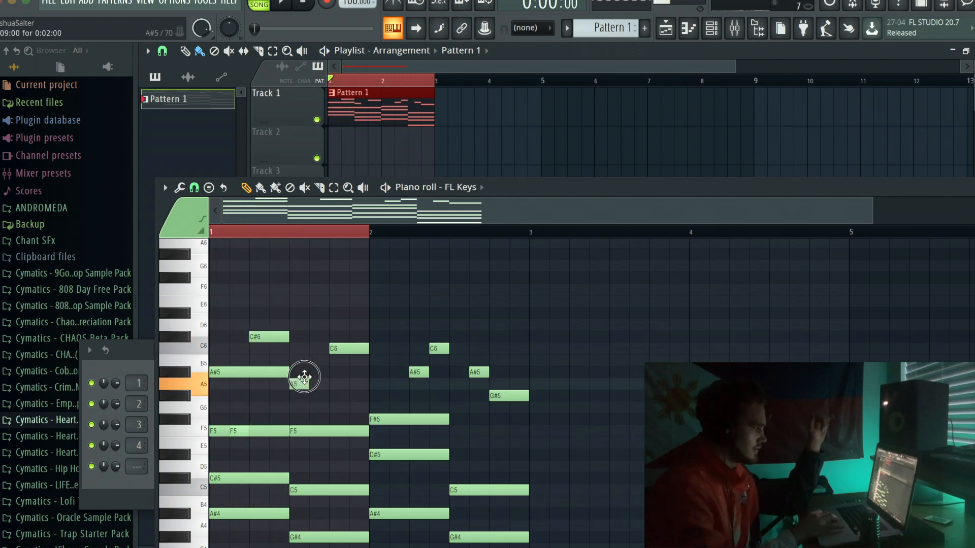
Add a half-beat G#5 on beat 3 of bar 1 followed directly by a half-beat F5, and play back.
{"action": "key", "text": "space"}
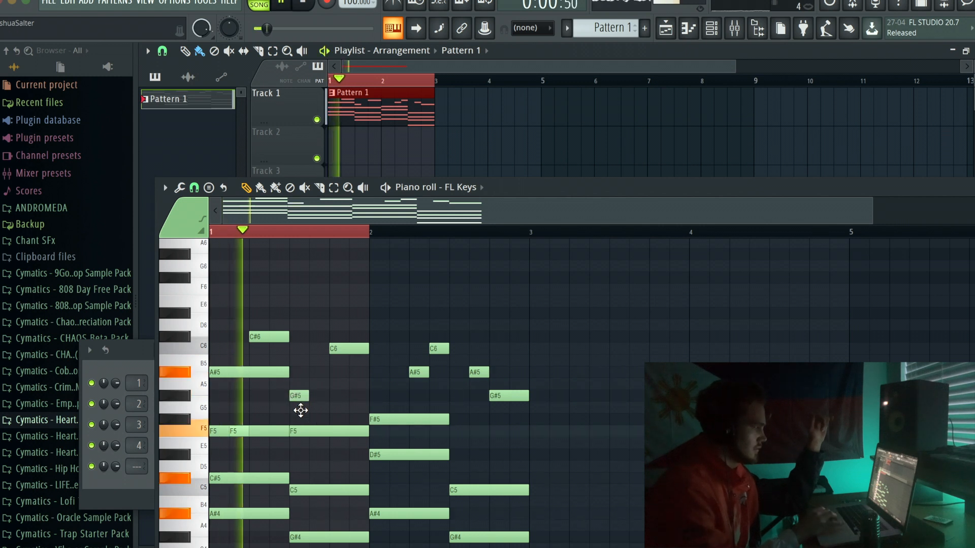
{"action": "key", "text": "space"}
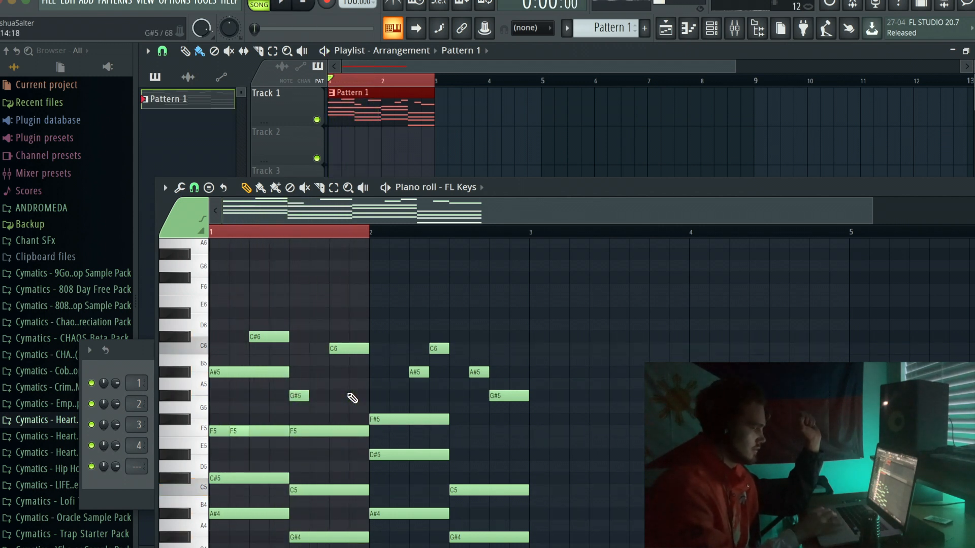
{"action": "double_click", "coordinate": [319, 420]}
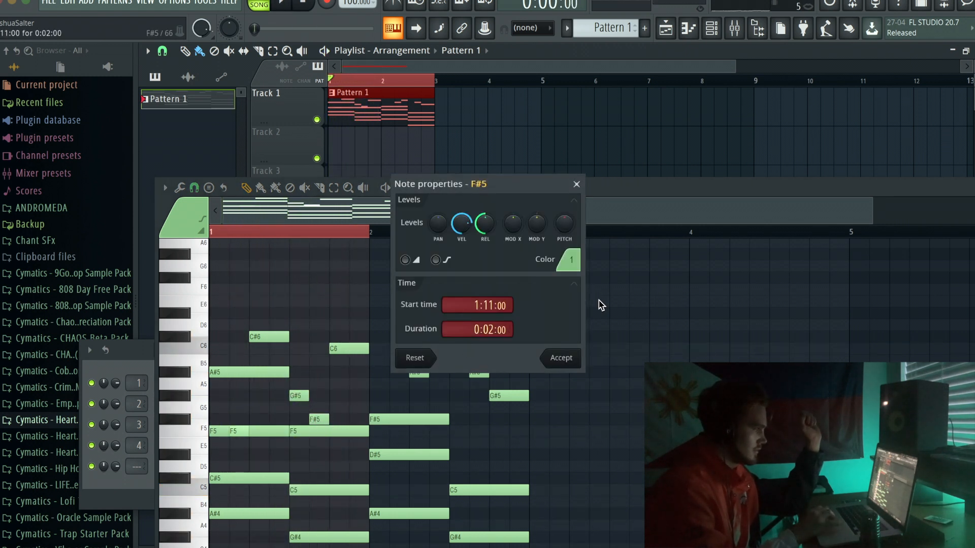
{"action": "left_click", "coordinate": [577, 185]}
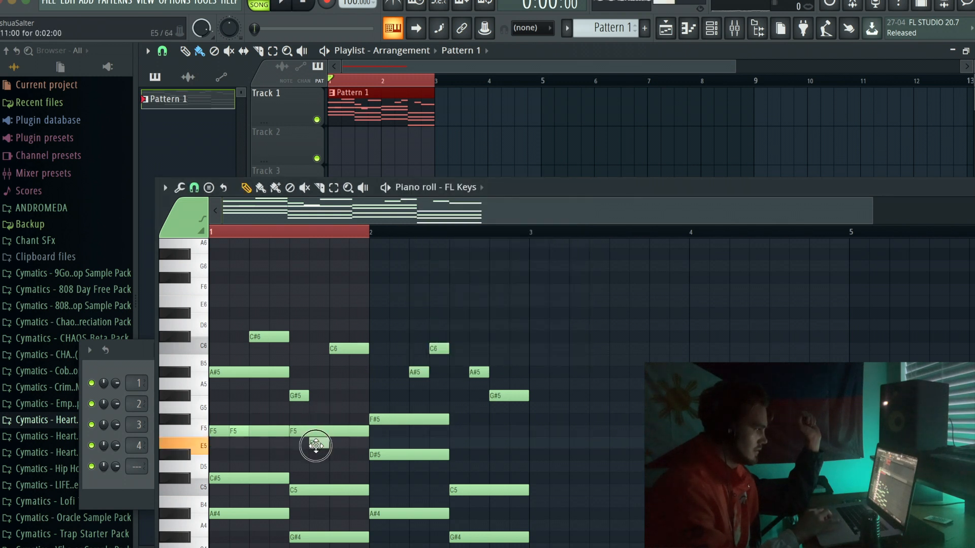
{"action": "key", "text": "space"}
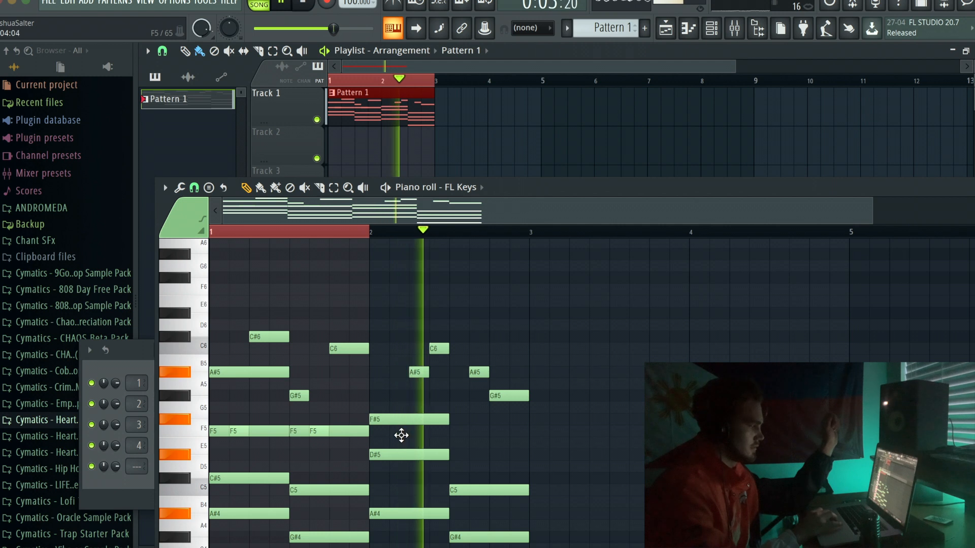
Add a half-beat F#5 on the second half of beat 1 in bar 2 and play back the pattern.
{"action": "left_click", "coordinate": [425, 436]}
{"action": "left_click_drag", "start_coordinate": [424, 436], "coordinate": [405, 421]}
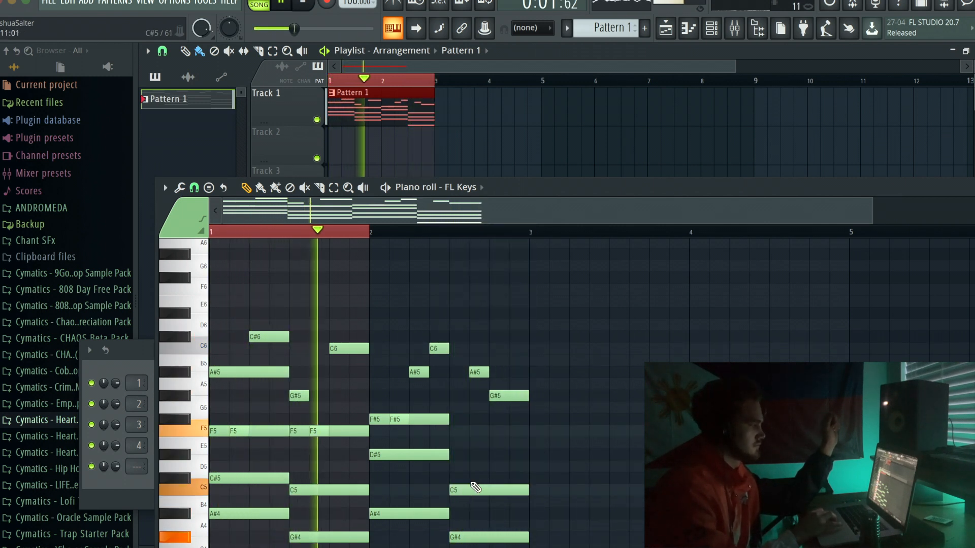
{"action": "key", "text": "space"}
Look over the layered chord, bass and melody notes across both bars.
{"action": "scroll", "coordinate": [342, 394], "scroll_direction": "down", "scroll_amount": 1, "text": "ctrl"}
{"action": "scroll", "coordinate": [341, 394], "scroll_direction": "down", "scroll_amount": 3}
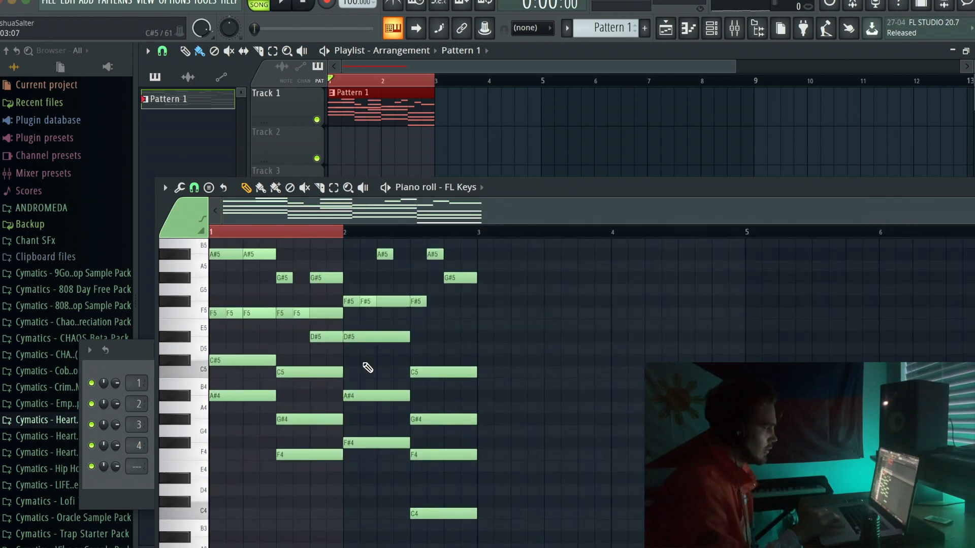
{"action": "scroll", "coordinate": [363, 353], "scroll_direction": "up", "scroll_amount": 2}
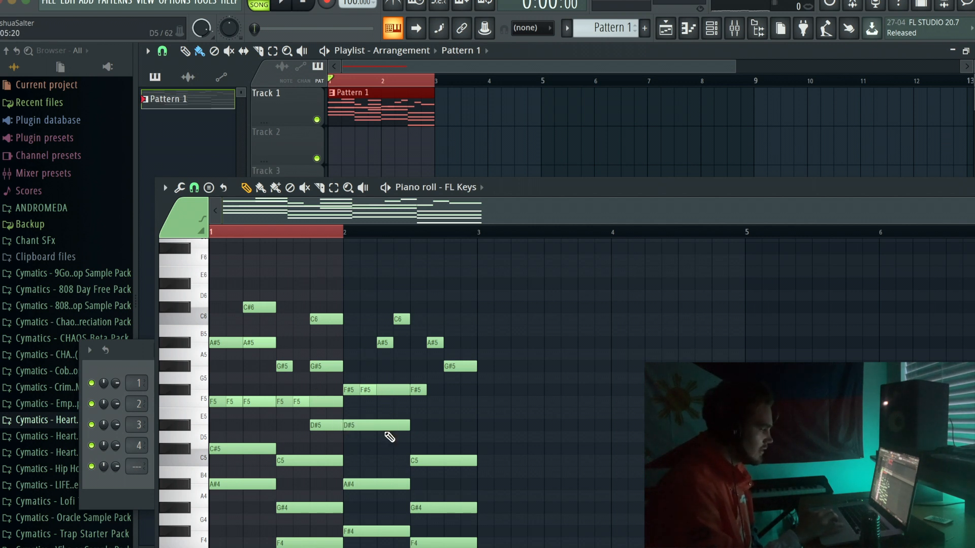
{"action": "scroll", "coordinate": [389, 437], "scroll_direction": "down", "scroll_amount": 2}
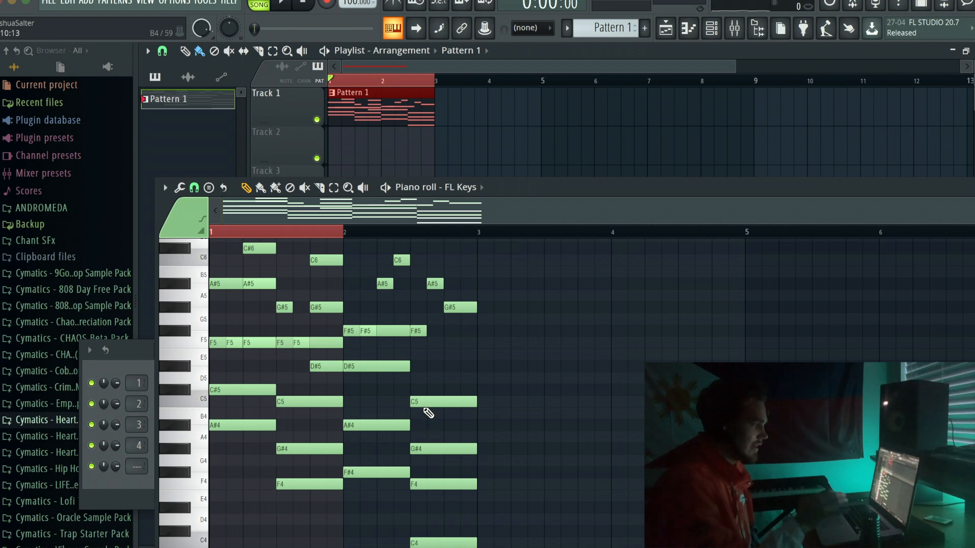
{"action": "scroll", "coordinate": [427, 394], "scroll_direction": "up", "scroll_amount": 3}
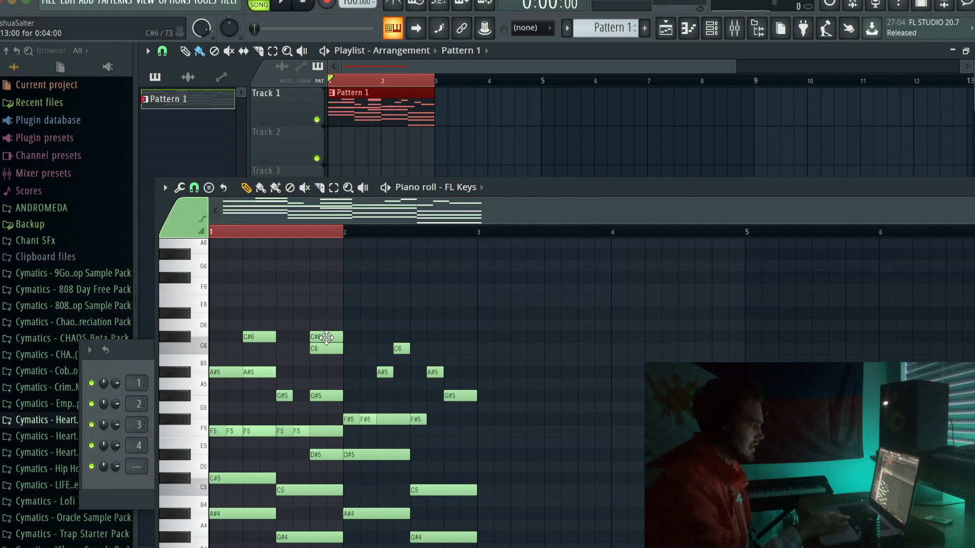
{"action": "key", "text": "space"}
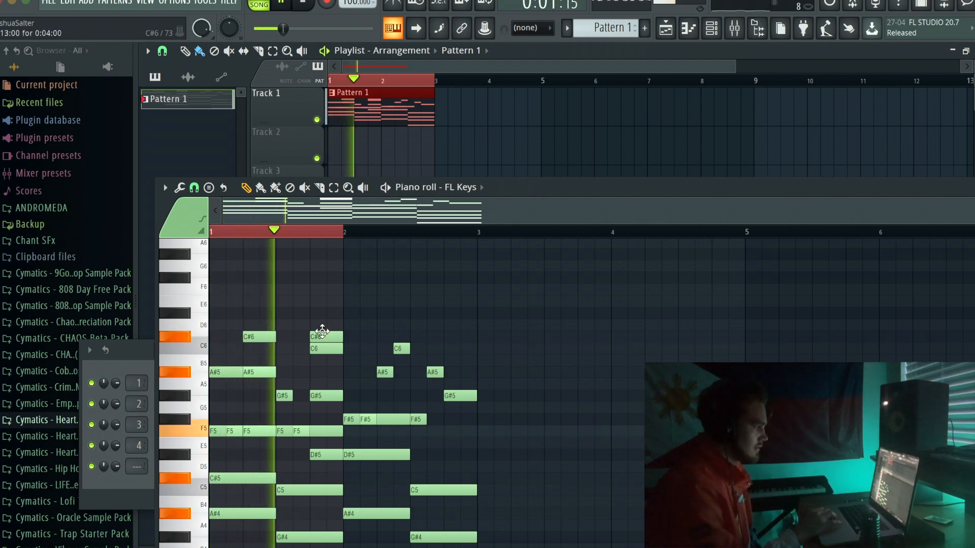
{"action": "right_click", "coordinate": [336, 336]}
{"action": "key", "text": "space"}
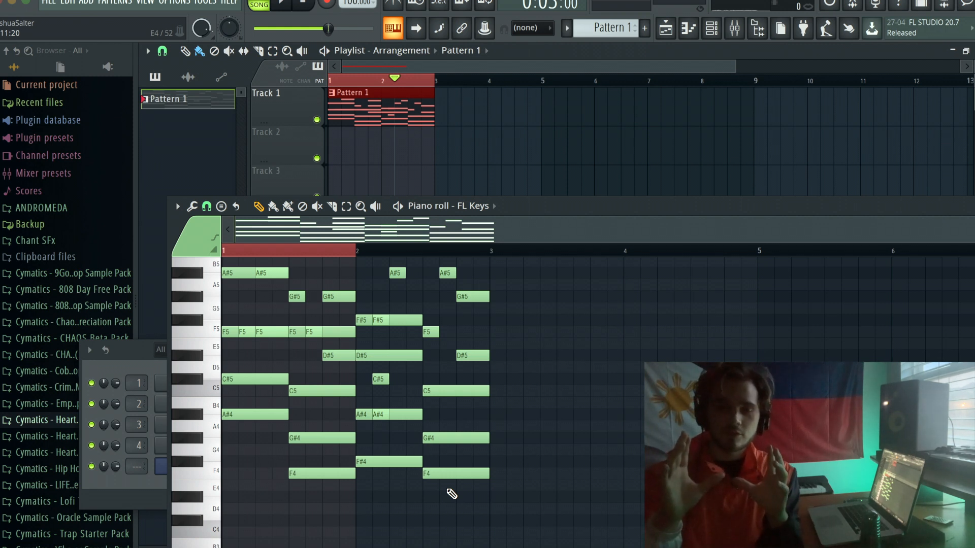
Transpose all notes of the two-bar pattern up one semitone, putting the first chord's lowest note on B4, and play back.
{"action": "key", "text": "ctrl+a"}
{"action": "scroll", "coordinate": [251, 503], "scroll_direction": "up", "scroll_amount": 2}
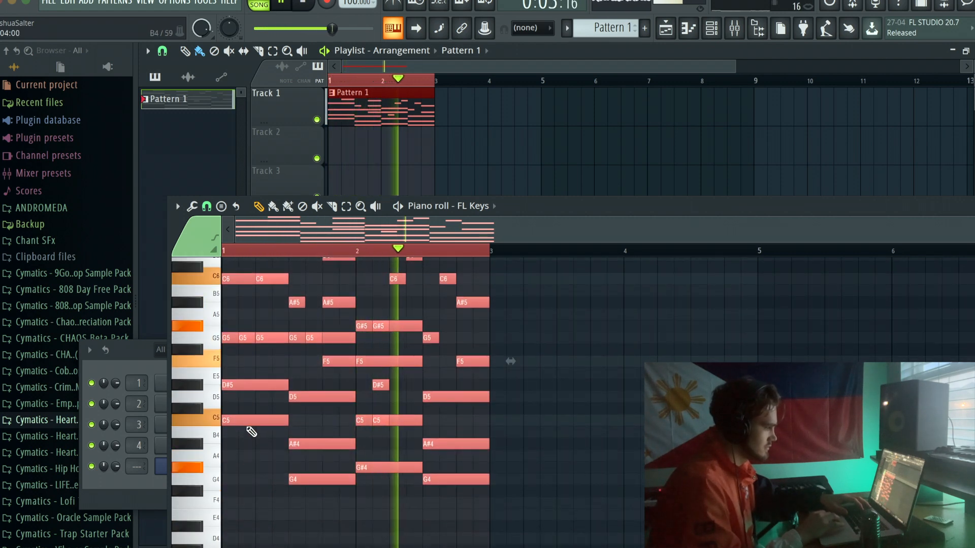
{"action": "key", "text": "space"}
{"action": "left_click_drag", "start_coordinate": [241, 421], "coordinate": [242, 432]}
{"action": "key", "text": "space"}
{"action": "left_click", "coordinate": [246, 467], "text": "super"}
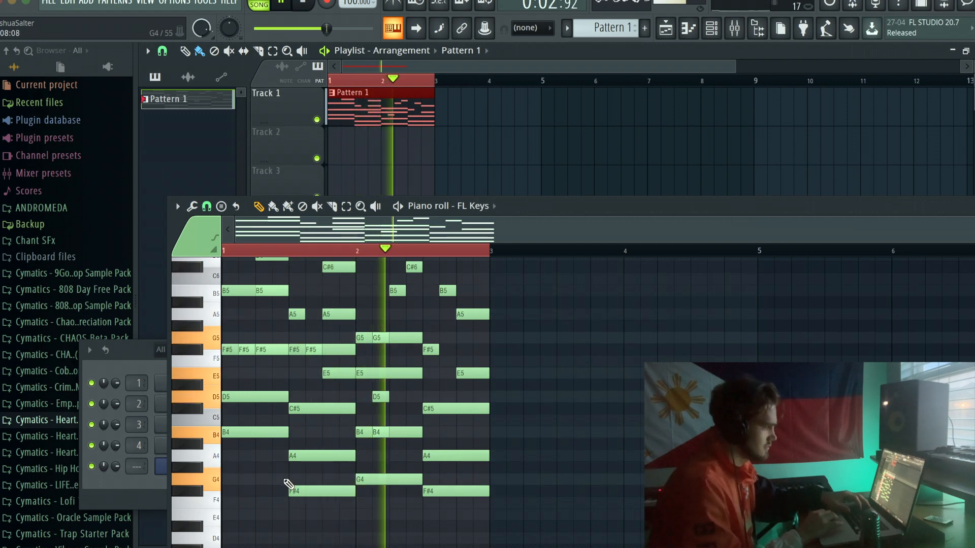
Add a half-beat E6 on the second half of beat 3 in bar 1 and play back the pattern.
{"action": "left_click", "coordinate": [190, 330]}
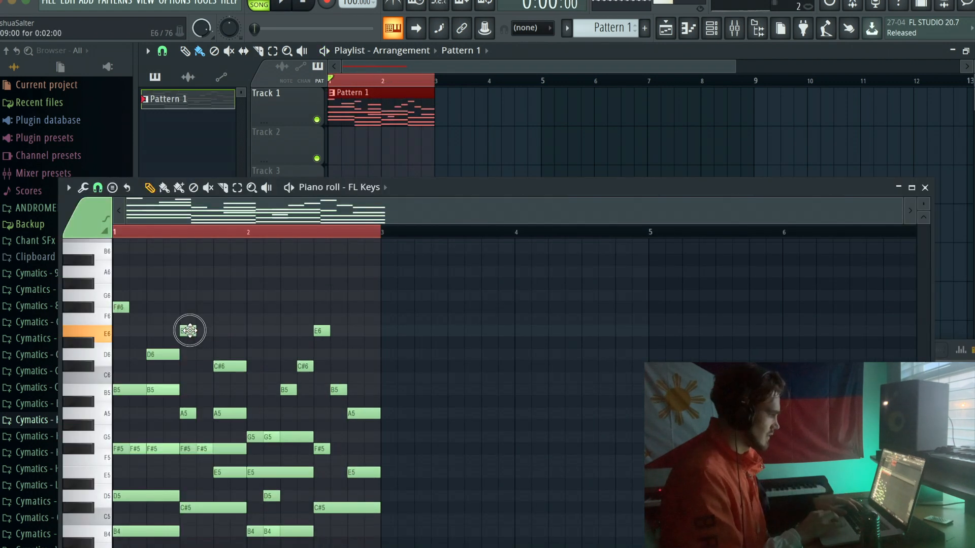
{"action": "key", "text": "space"}
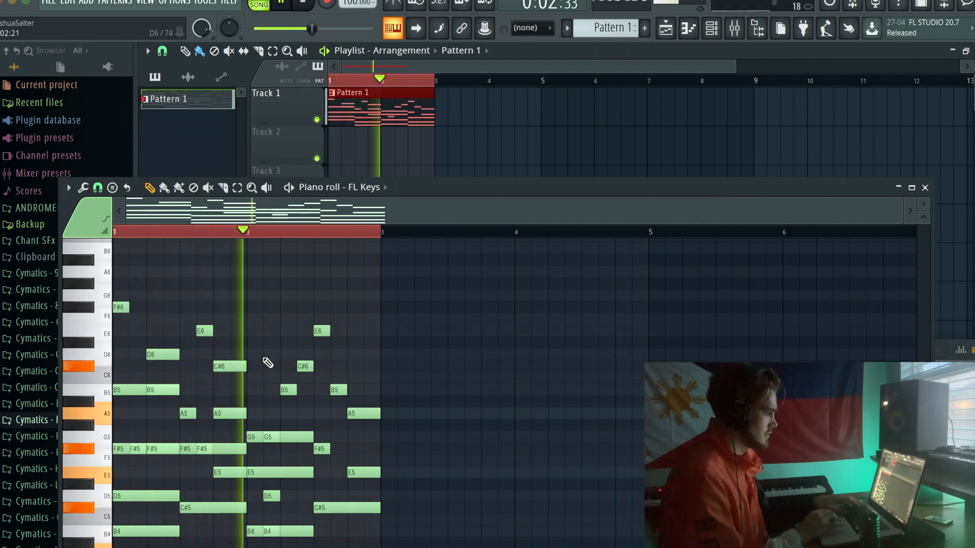
{"action": "key", "text": "space"}
Place a half-beat D6 on beat 1 of bar 2 and play back the pattern.
{"action": "key", "text": "space"}
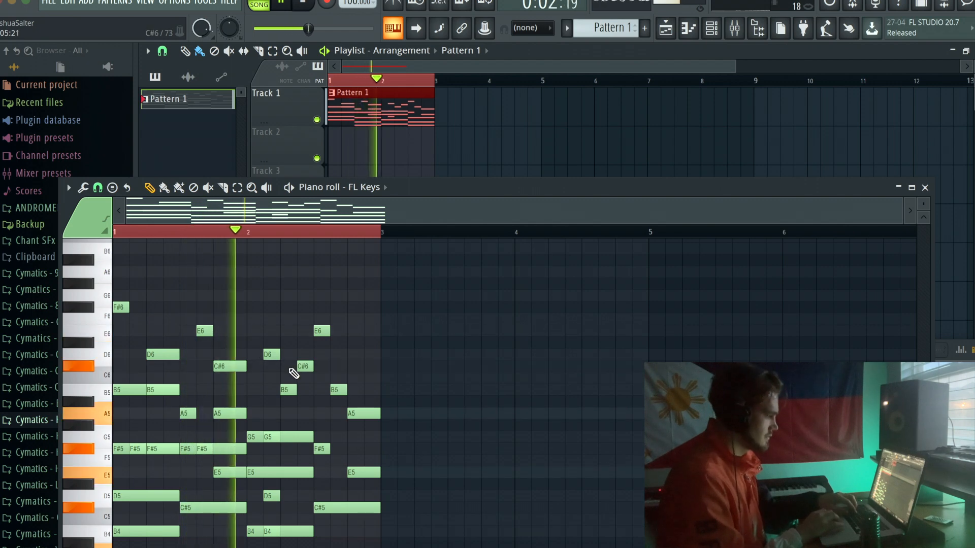
{"action": "key", "text": "space"}
{"action": "key", "text": "space"}
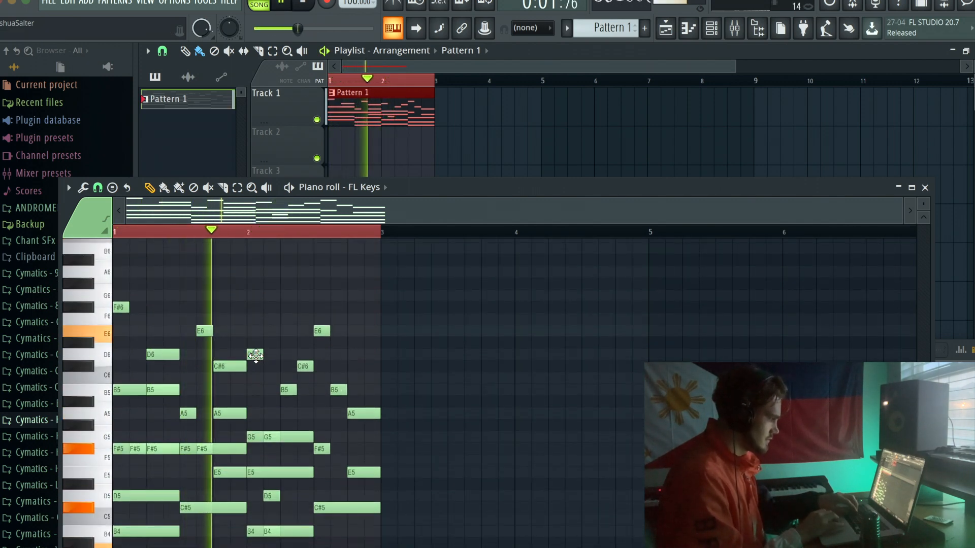
{"action": "key", "text": "space"}
{"action": "double_click", "coordinate": [255, 355]}
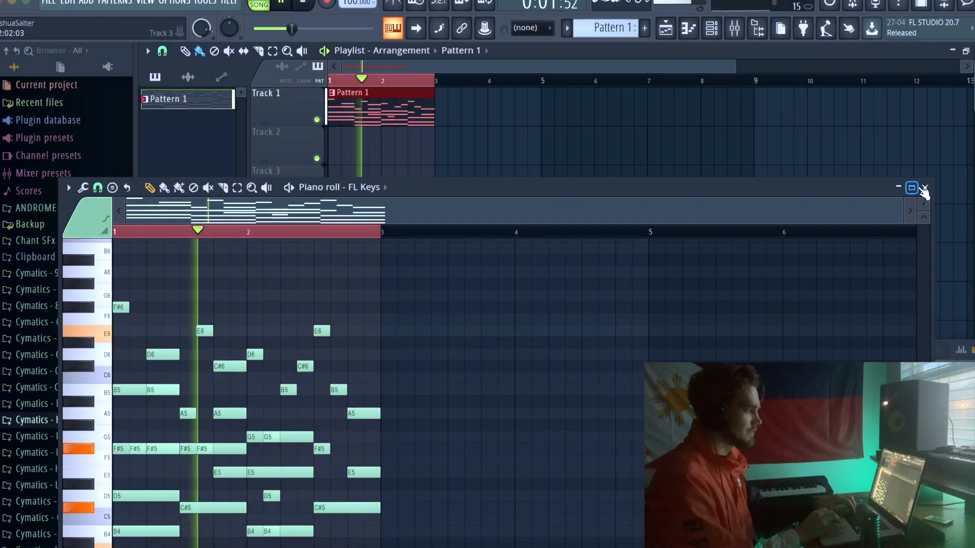
Close the FL Keys piano roll, stop playback and move the channel rack lower.
{"action": "left_click", "coordinate": [924, 188]}
{"action": "key", "text": "space"}
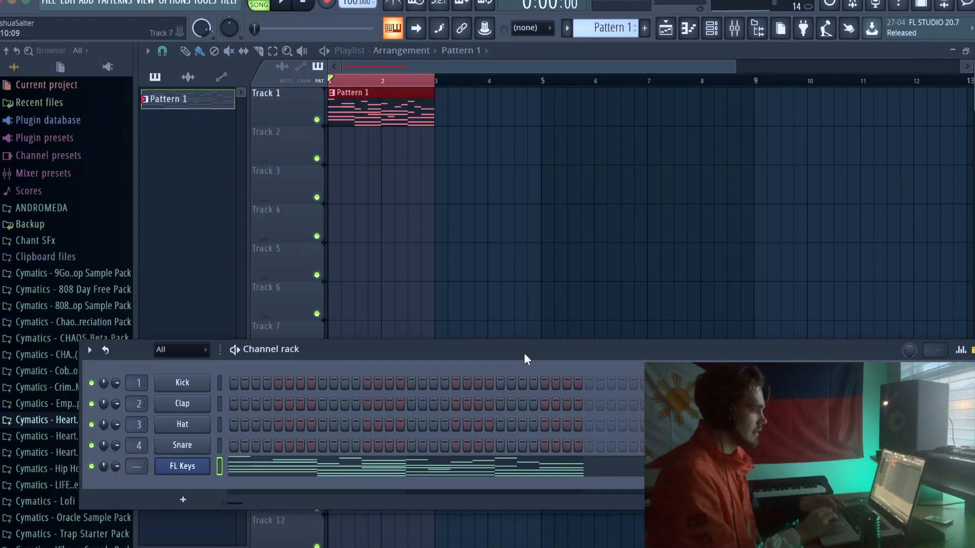
{"action": "left_click_drag", "start_coordinate": [524, 359], "coordinate": [532, 401]}
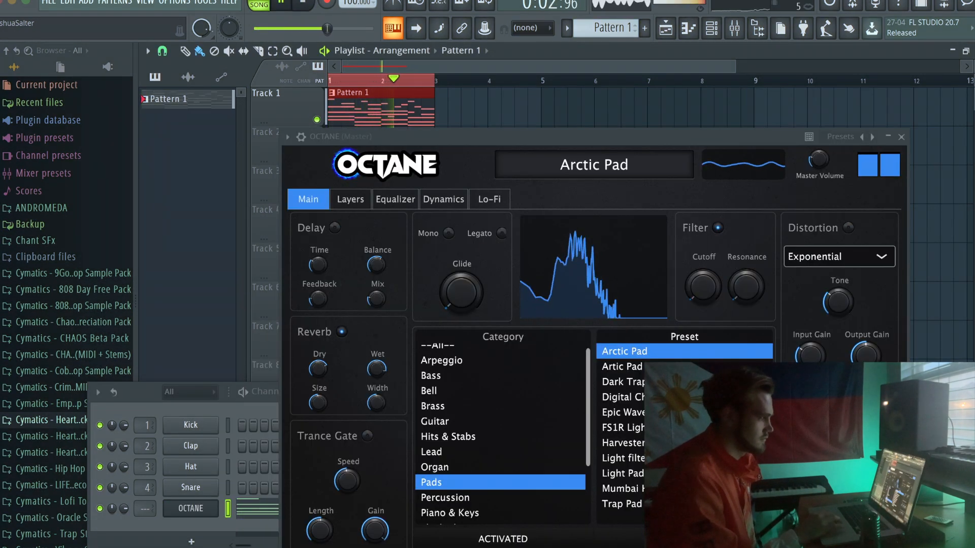
Listen to the pattern with OCTANE's Arctic Pad preset, close the plugin window and stop playback.
{"action": "left_click_drag", "start_coordinate": [612, 137], "coordinate": [583, 122]}
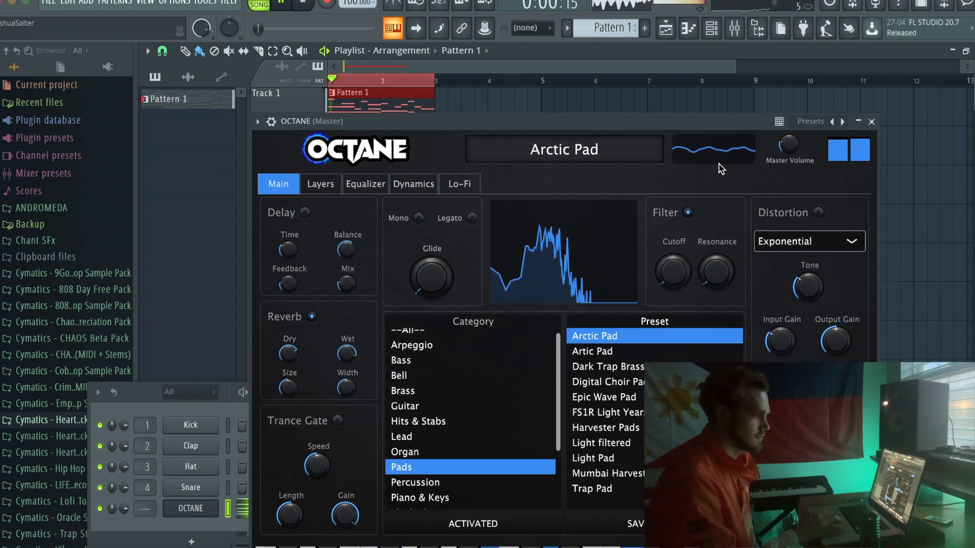
{"action": "left_click", "coordinate": [871, 121]}
{"action": "key", "text": "space"}
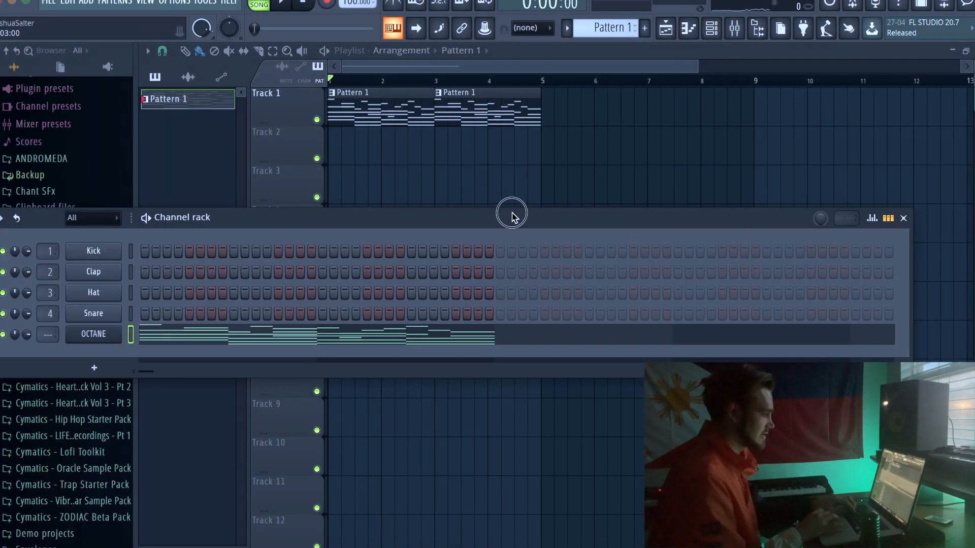
Close the mixer and channel rack, and play back the arrangement of Pattern 1 with the drums pattern.
{"action": "left_click_drag", "start_coordinate": [512, 217], "coordinate": [778, 206]}
{"action": "scroll", "coordinate": [55, 320], "scroll_direction": "up", "scroll_amount": 1}
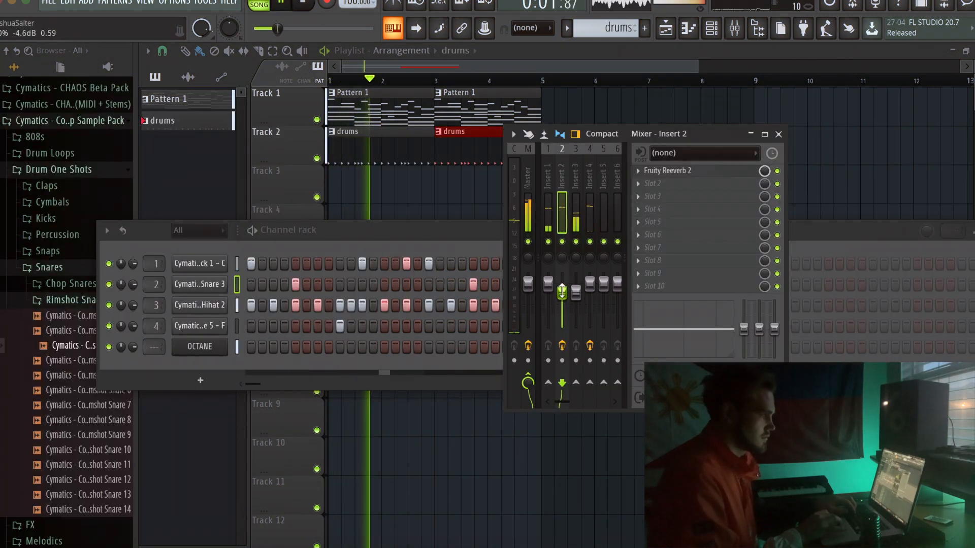
{"action": "left_click", "coordinate": [778, 134]}
{"action": "left_click_drag", "start_coordinate": [727, 238], "coordinate": [614, 225]}
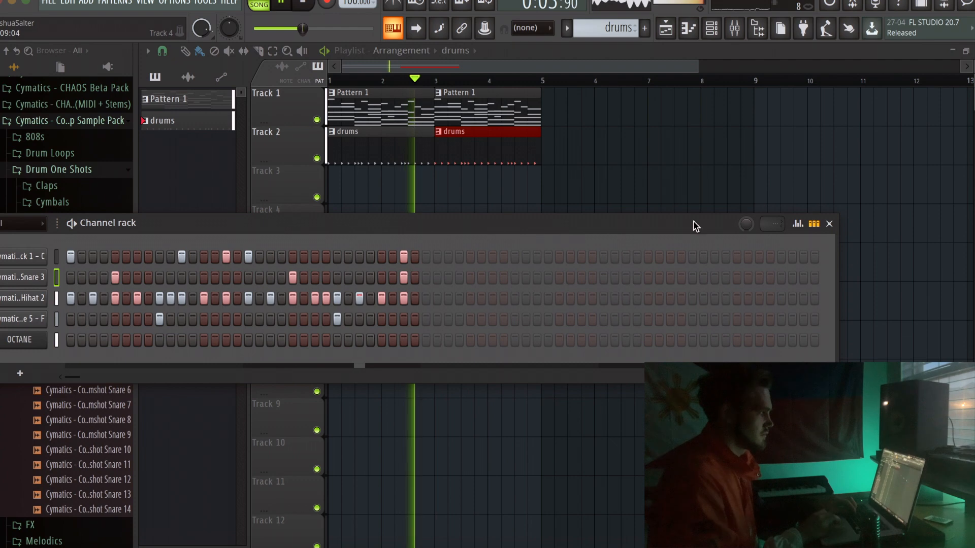
{"action": "left_click", "coordinate": [834, 224]}
{"action": "scroll", "coordinate": [498, 185], "scroll_direction": "down", "scroll_amount": 1}
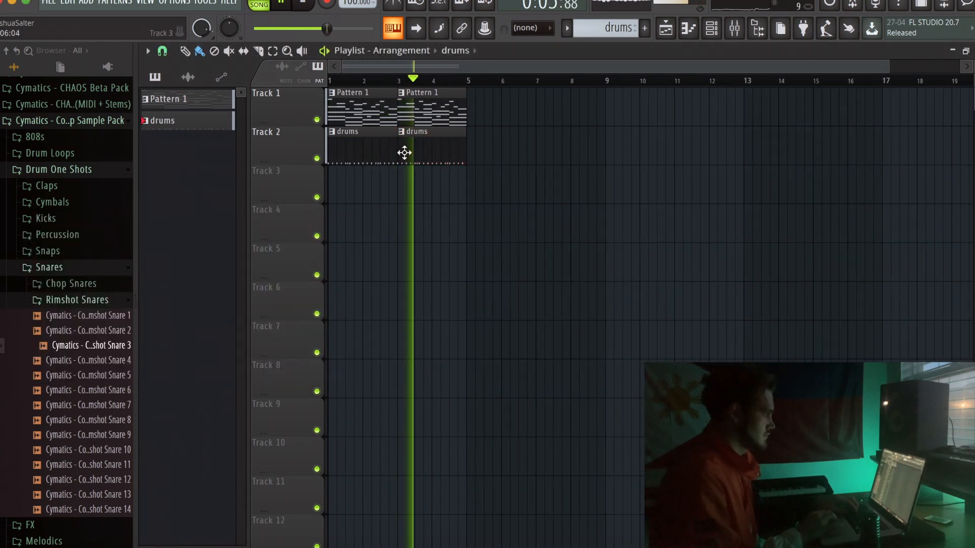
{"action": "scroll", "coordinate": [370, 298], "scroll_direction": "up", "scroll_amount": 2}
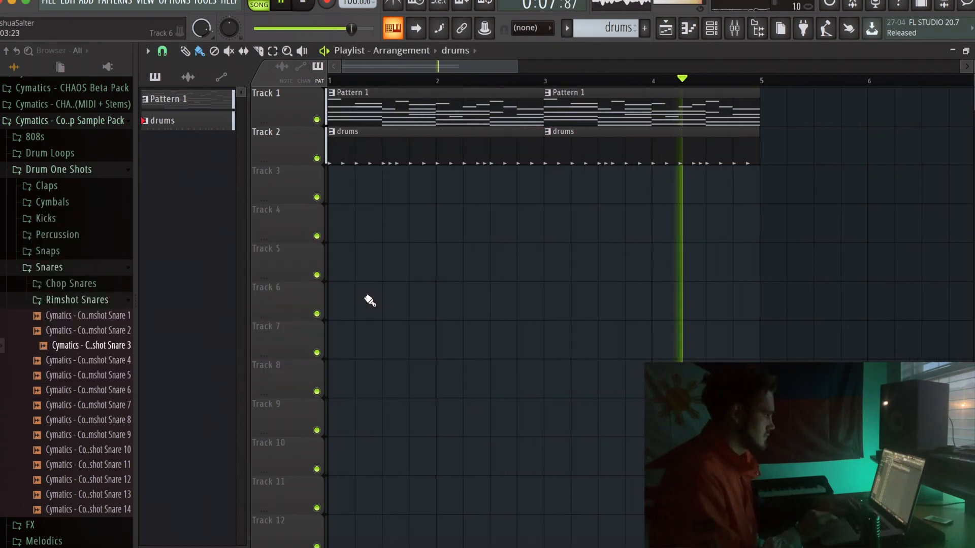
{"action": "key", "text": "space"}
Recolor Pattern 1 teal and place the Insert 5 mixer and Fruity parametric EQ 2 windows side by side.
{"action": "right_click", "coordinate": [172, 101]}
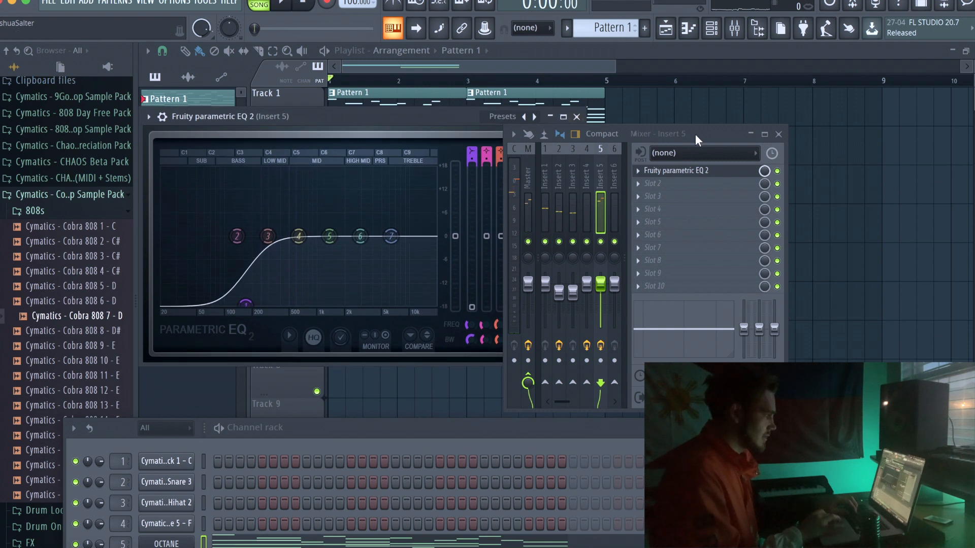
{"action": "left_click_drag", "start_coordinate": [703, 137], "coordinate": [838, 135]}
{"action": "left_click_drag", "start_coordinate": [412, 119], "coordinate": [433, 119]}
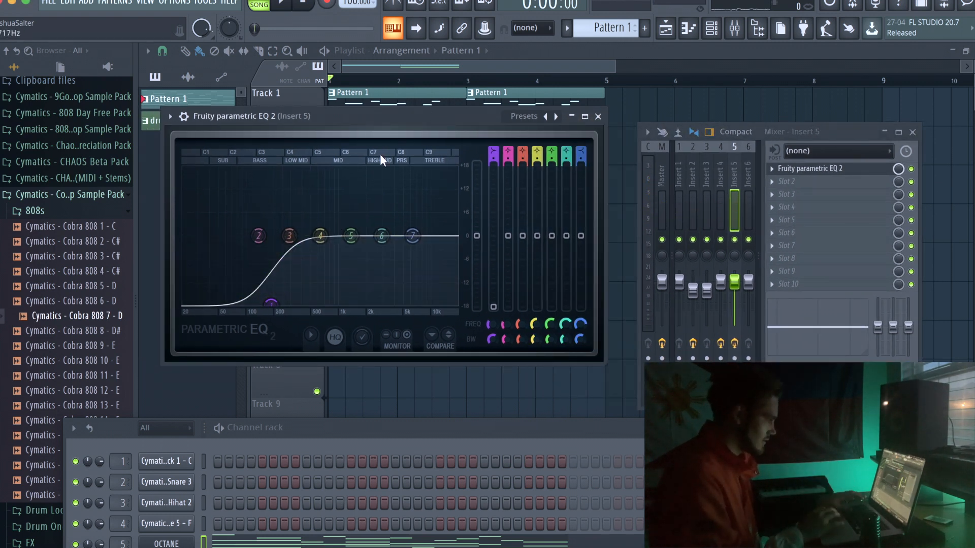
Set band 1 of Insert 5's EQ to a deep low cut at about 243 Hz during playback, and close the EQ.
{"action": "key", "text": "space"}
{"action": "left_click_drag", "start_coordinate": [273, 306], "coordinate": [239, 270]}
{"action": "key", "text": "space"}
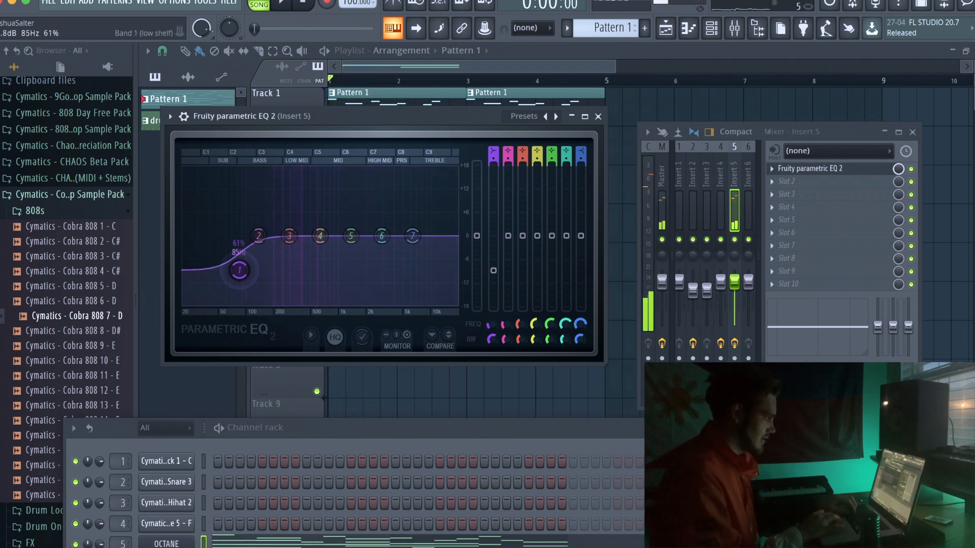
{"action": "key", "text": "space"}
{"action": "left_click_drag", "start_coordinate": [225, 225], "coordinate": [284, 305]}
{"action": "key", "text": "space"}
{"action": "key", "text": "space"}
{"action": "key", "text": "space"}
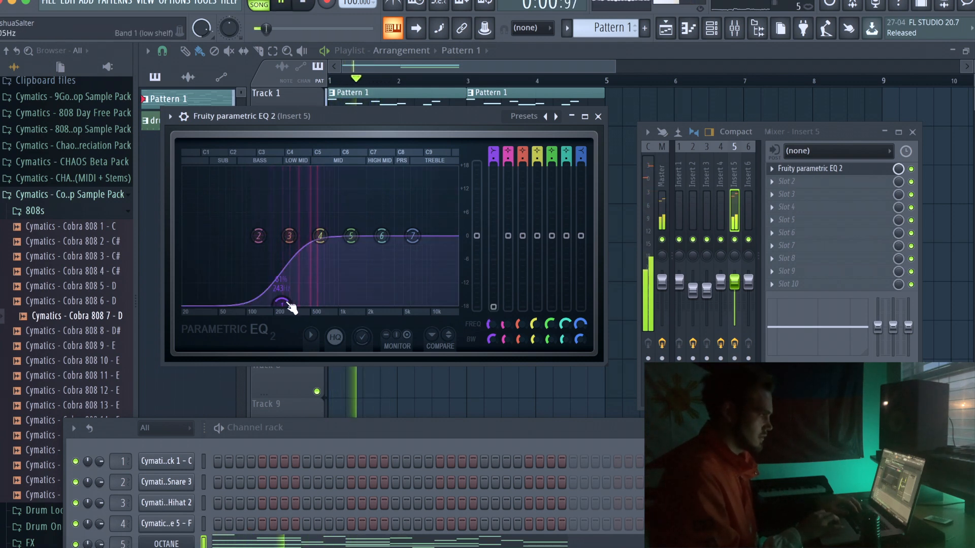
{"action": "left_click", "coordinate": [598, 116]}
{"action": "key", "text": "space"}
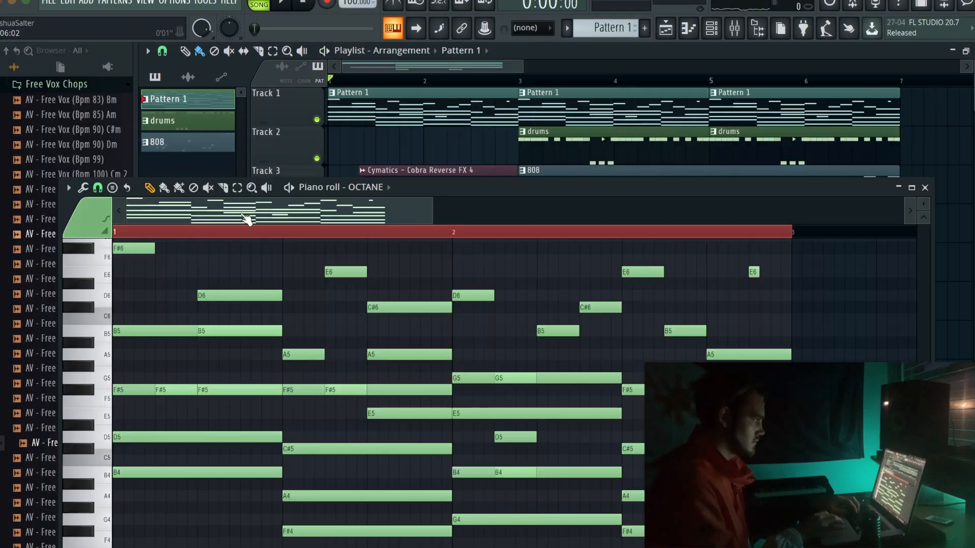
Play back the full arrangement, close the OCTANE piano roll and restart playback from bar 1.
{"action": "key", "text": "space"}
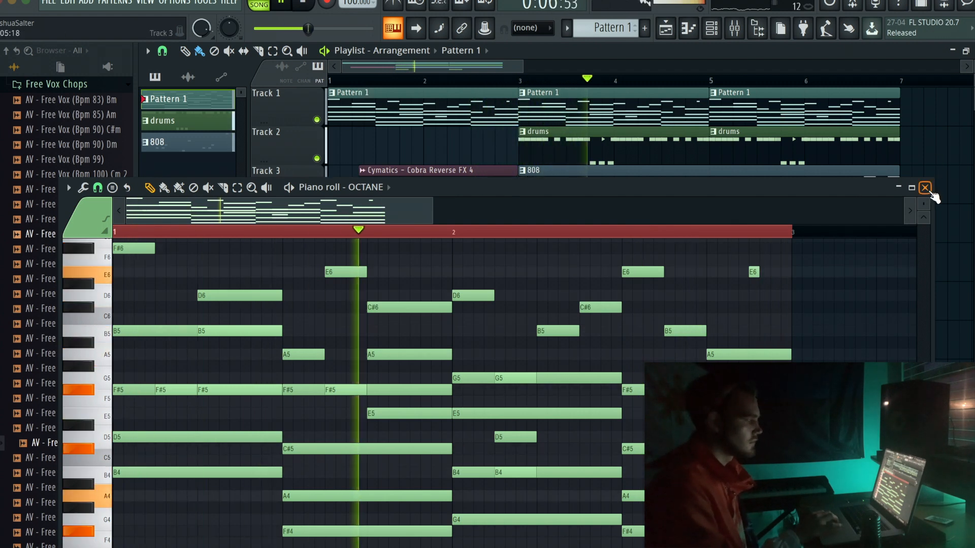
{"action": "left_click_drag", "start_coordinate": [862, 193], "coordinate": [854, 267]}
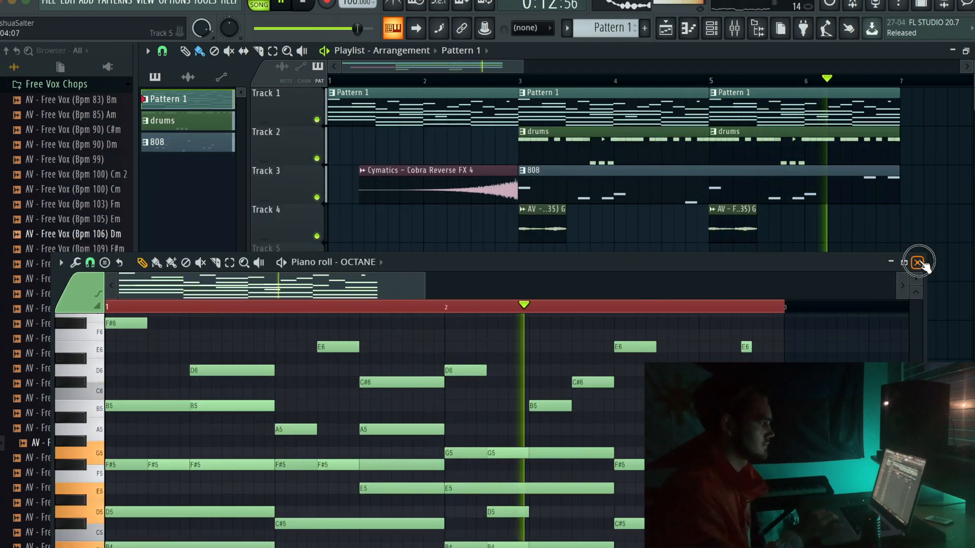
{"action": "left_click", "coordinate": [918, 263]}
{"action": "left_click", "coordinate": [332, 77]}
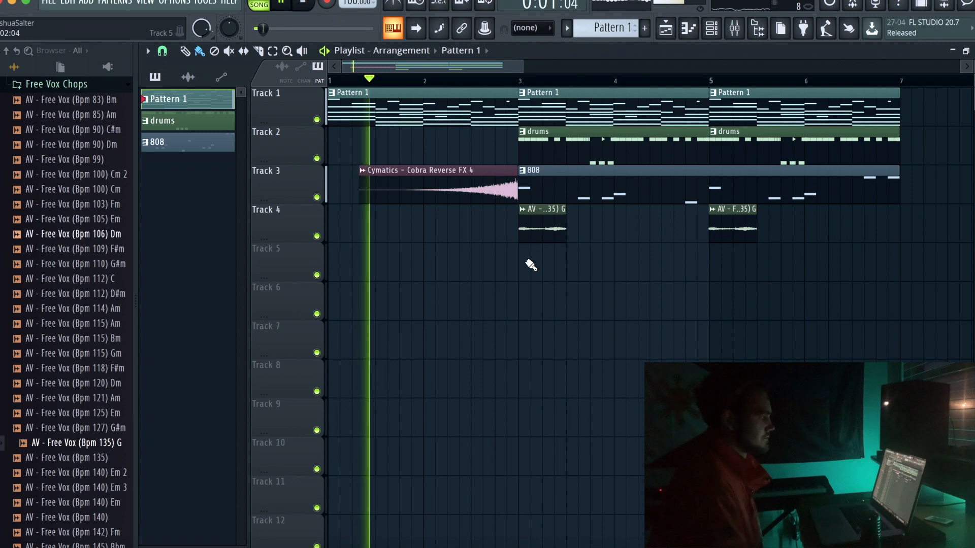